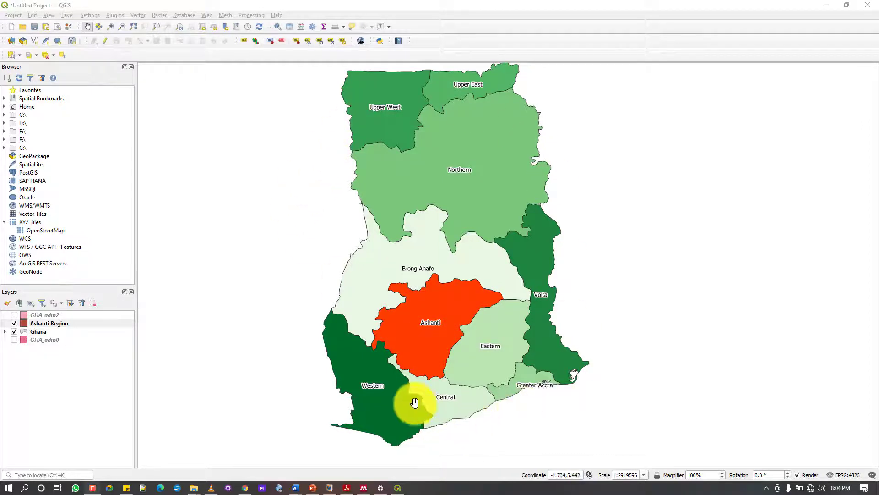
Step: Create a new print layout titled Locator Map
{"action": "left_click_drag", "start_coordinate": [395, 169], "coordinate": [378, 182]}
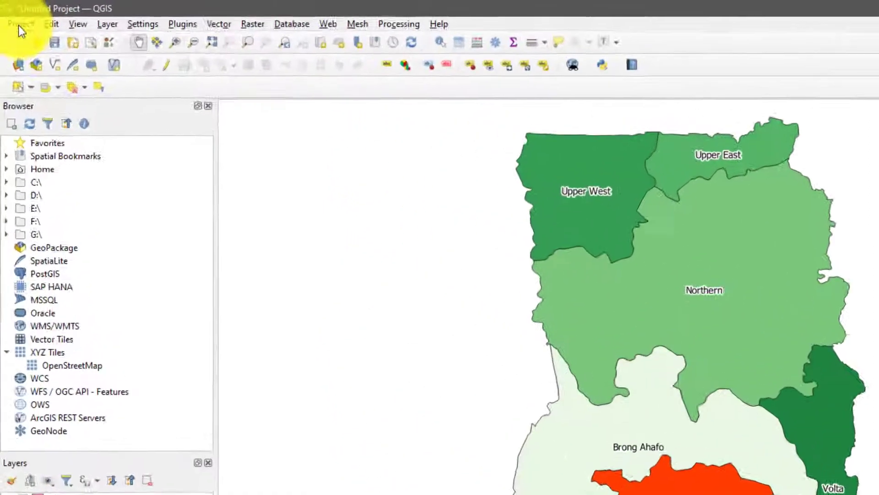
{"action": "left_click", "coordinate": [18, 26]}
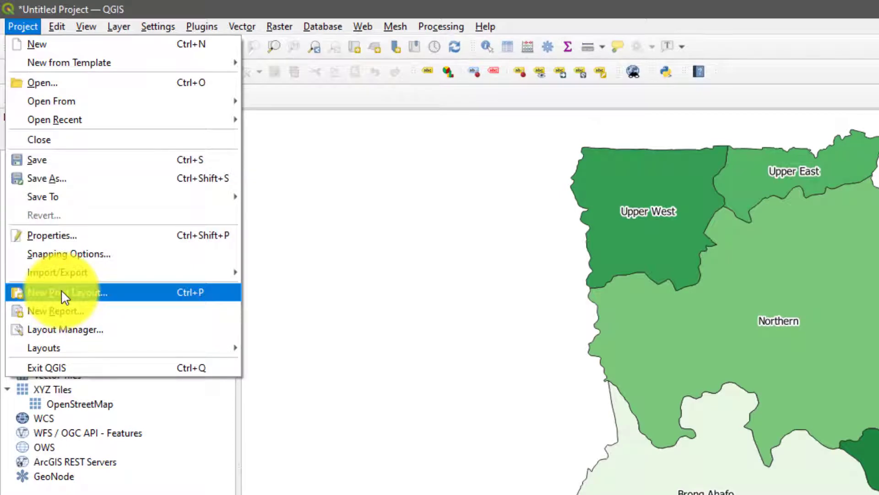
{"action": "mouse_move", "coordinate": [64, 349]}
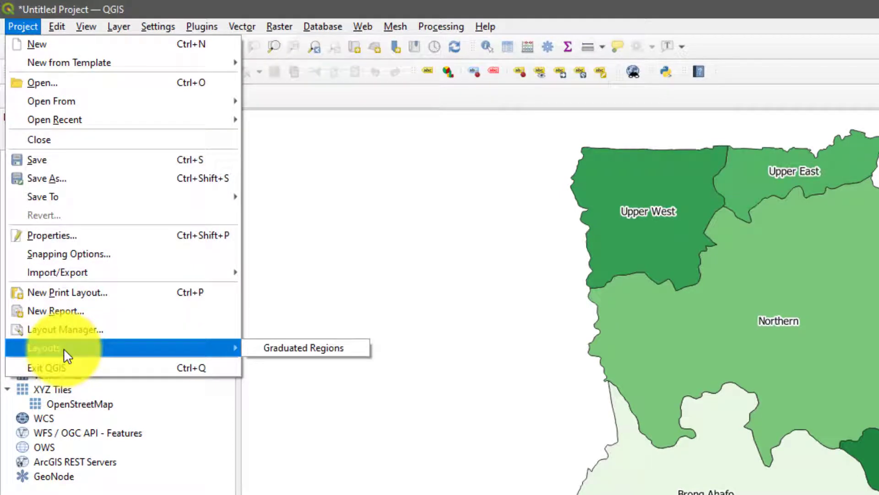
{"action": "left_click", "coordinate": [72, 299]}
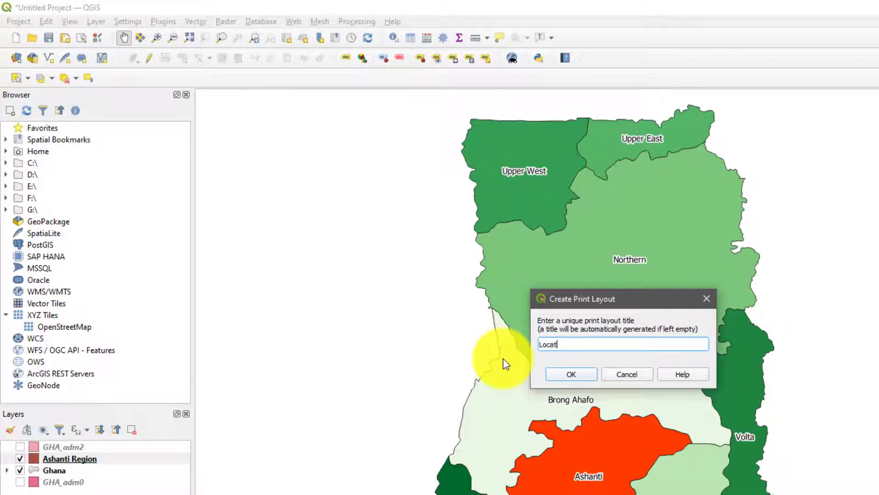
{"action": "key", "text": "Return"}
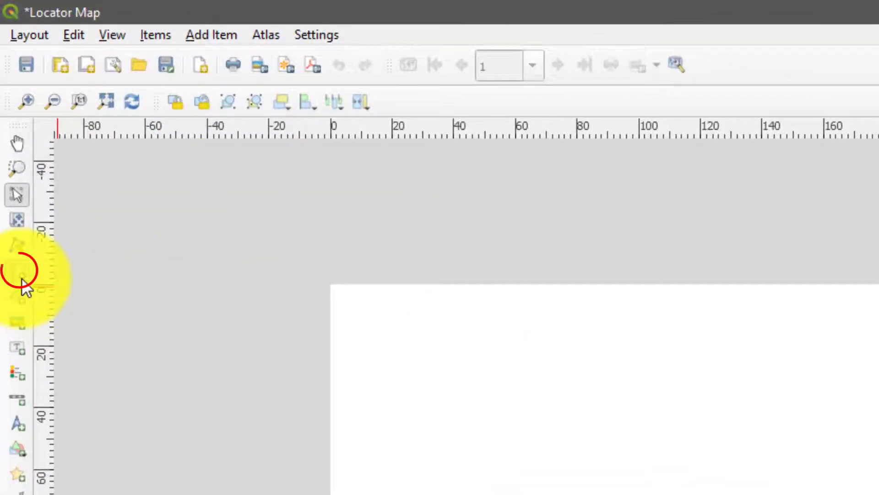
Step: Add a map to the page and resize its frame to about 200 mm wide and 155 mm high
{"action": "left_click", "coordinate": [20, 274]}
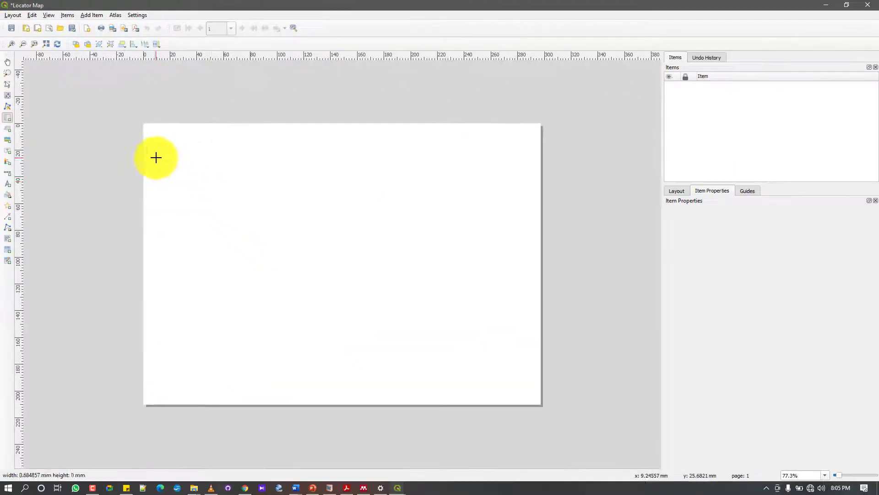
{"action": "left_click_drag", "start_coordinate": [155, 157], "coordinate": [450, 383]}
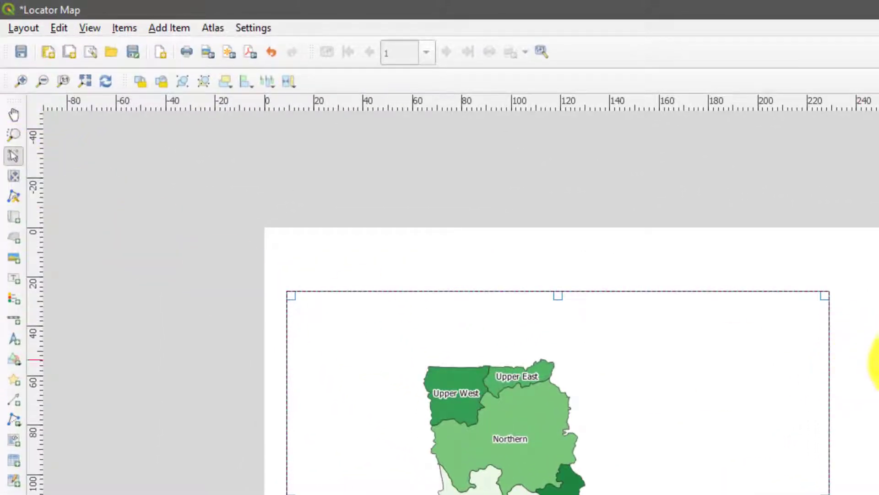
{"action": "left_click", "coordinate": [564, 455]}
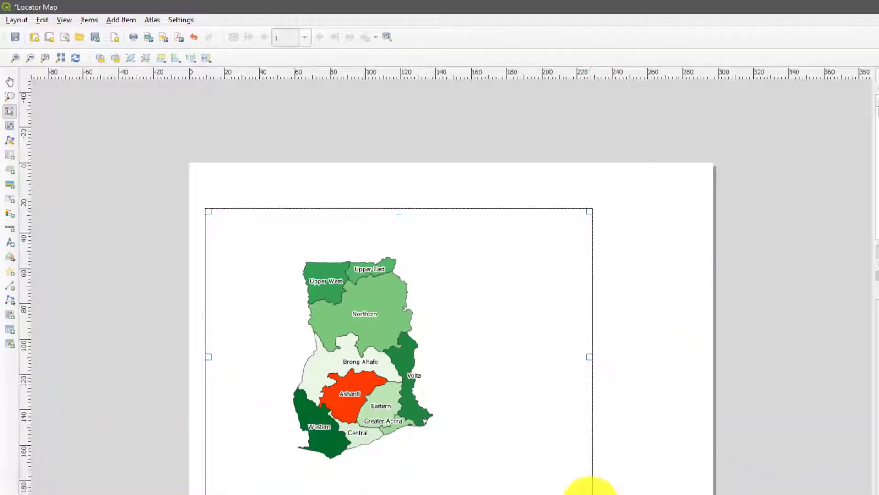
{"action": "left_click_drag", "start_coordinate": [591, 494], "coordinate": [561, 481]}
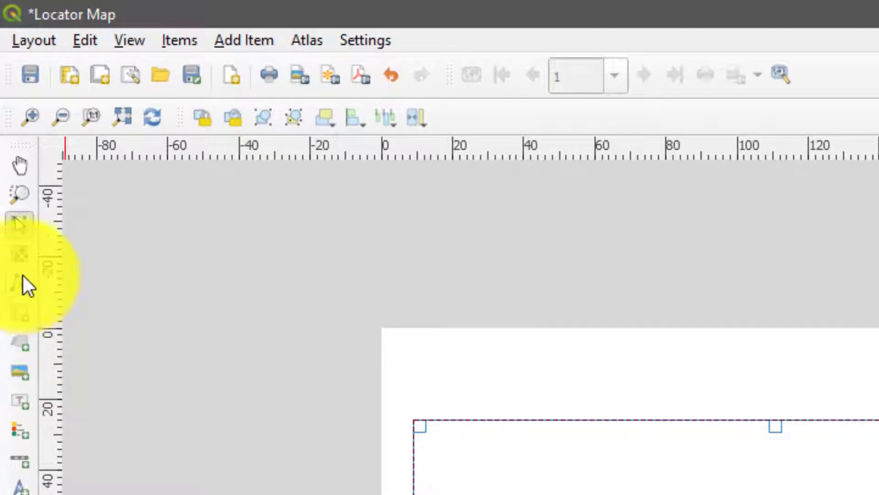
Step: Zoom the map content in on the Ashanti region to a scale of 1555031 and centre it in the frame
{"action": "left_click", "coordinate": [20, 254]}
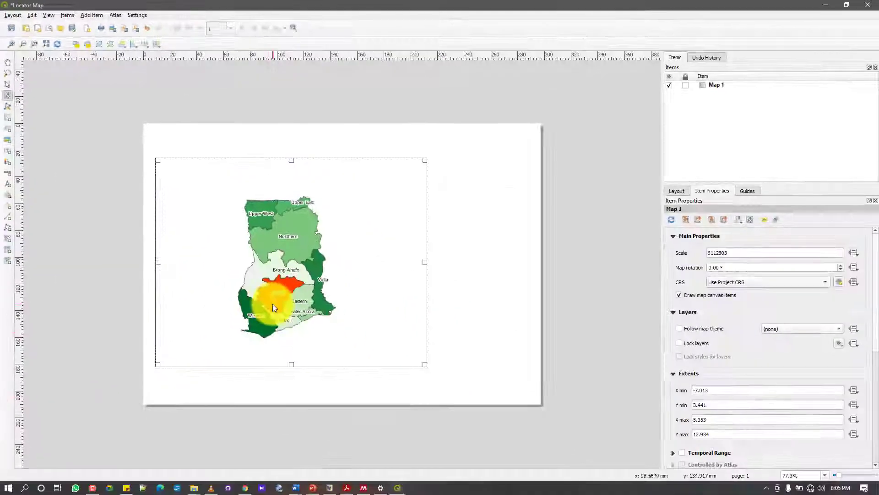
{"action": "scroll", "coordinate": [273, 304], "scroll_direction": "up", "scroll_amount": 5}
{"action": "left_click_drag", "start_coordinate": [279, 293], "coordinate": [288, 277]}
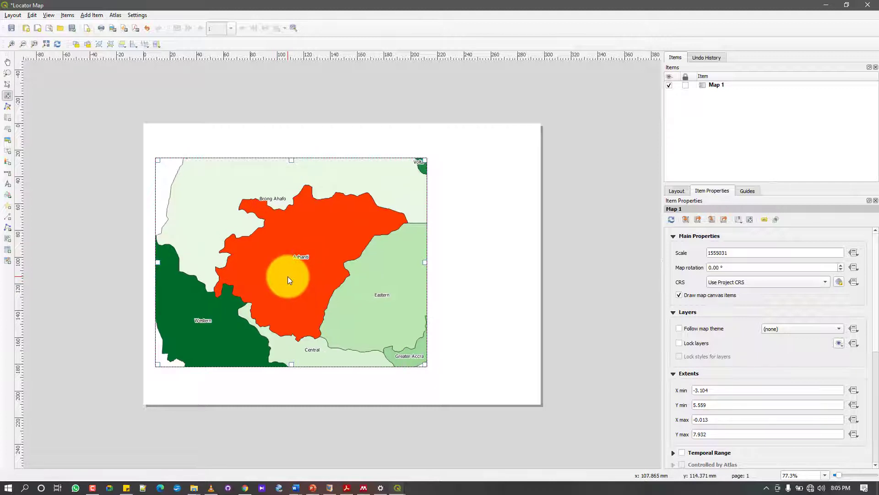
{"action": "scroll", "coordinate": [288, 276], "scroll_direction": "up", "scroll_amount": 1}
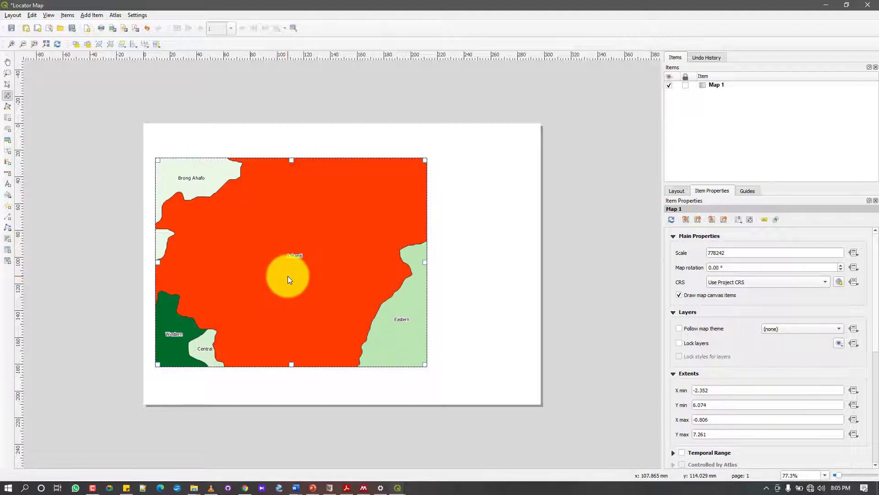
{"action": "scroll", "coordinate": [288, 276], "scroll_direction": "down", "scroll_amount": 1}
{"action": "left_click_drag", "start_coordinate": [288, 276], "coordinate": [282, 275]}
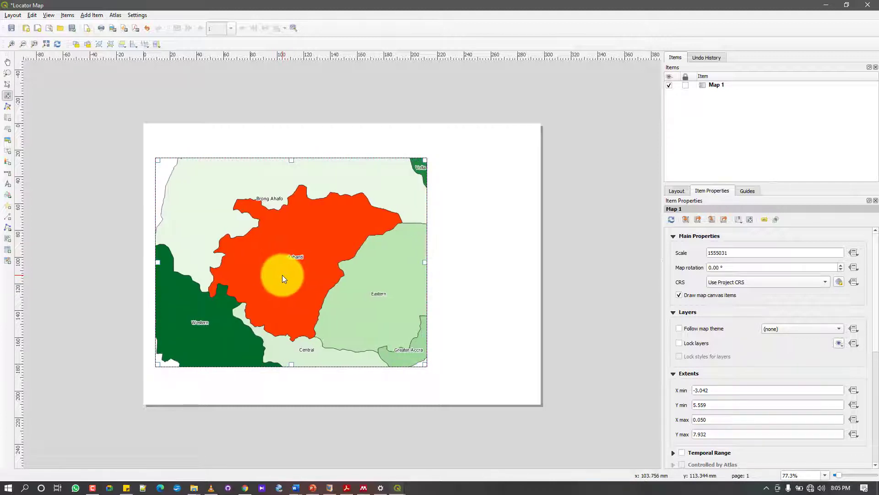
Step: Set the map's scale to 1455031 and reduce it further to 1255031
{"action": "left_click", "coordinate": [714, 253]}
{"action": "key", "text": "BackSpace"}
{"action": "type", "text": "4"}
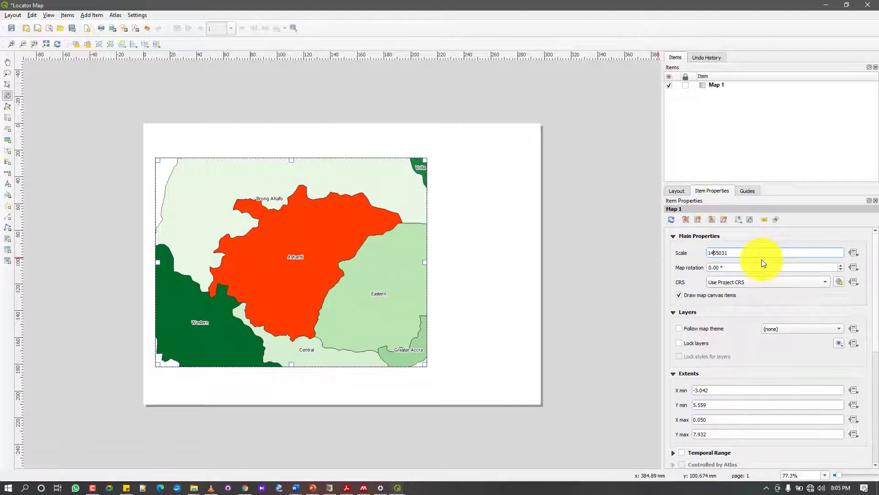
{"action": "key", "text": "Return"}
{"action": "left_click_drag", "start_coordinate": [710, 253], "coordinate": [733, 254]}
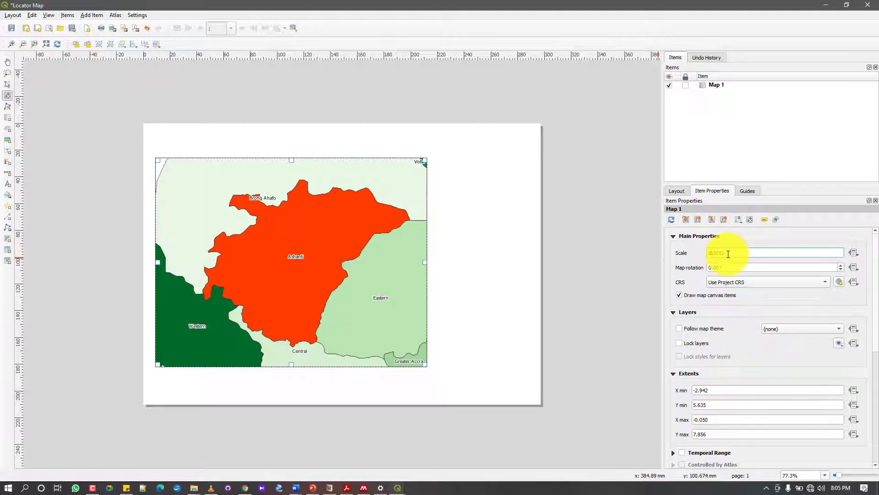
{"action": "key", "text": "Return"}
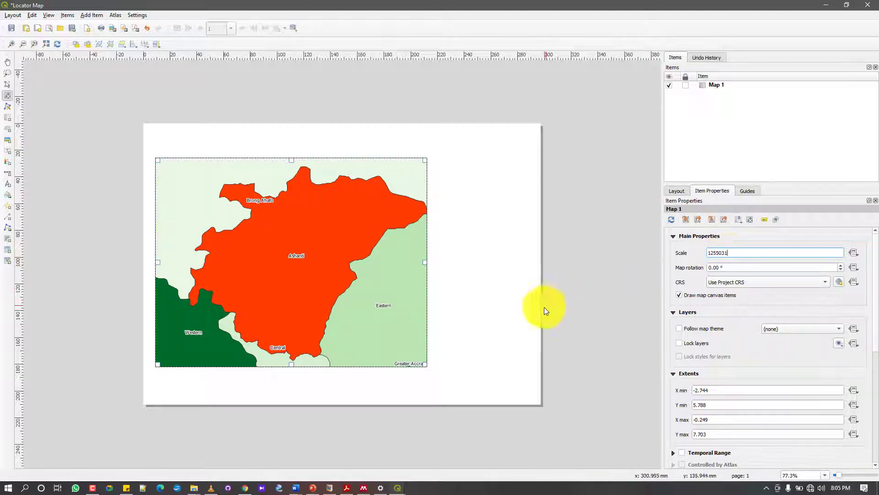
Step: Reposition the map content so that the whole Ashanti region fits inside the map frame
{"action": "left_click_drag", "start_coordinate": [282, 257], "coordinate": [285, 251]}
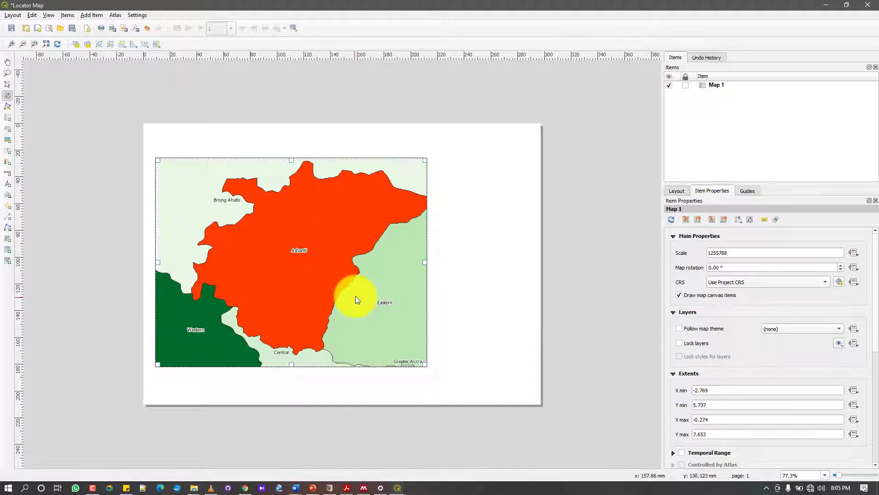
{"action": "mouse_move", "coordinate": [321, 252]}
{"action": "left_mouse_down"}
{"action": "mouse_move", "coordinate": [303, 255]}
{"action": "mouse_move", "coordinate": [309, 261]}
{"action": "left_mouse_up"}
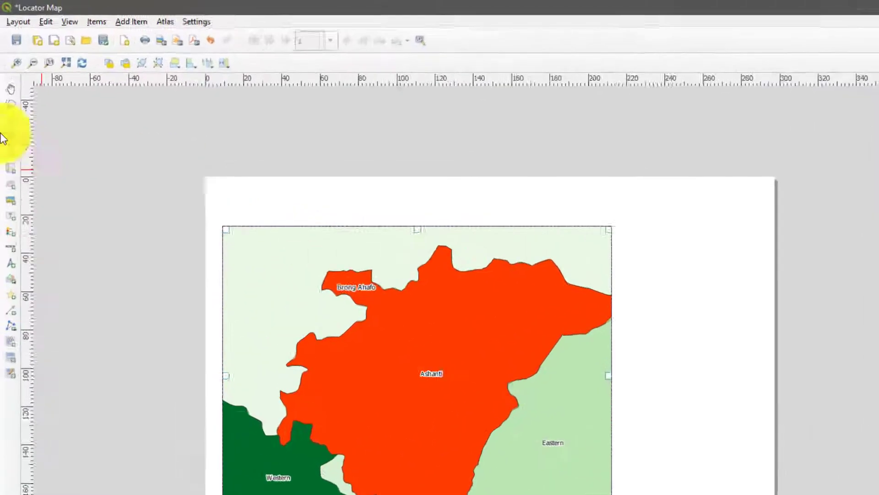
{"action": "left_click", "coordinate": [7, 84]}
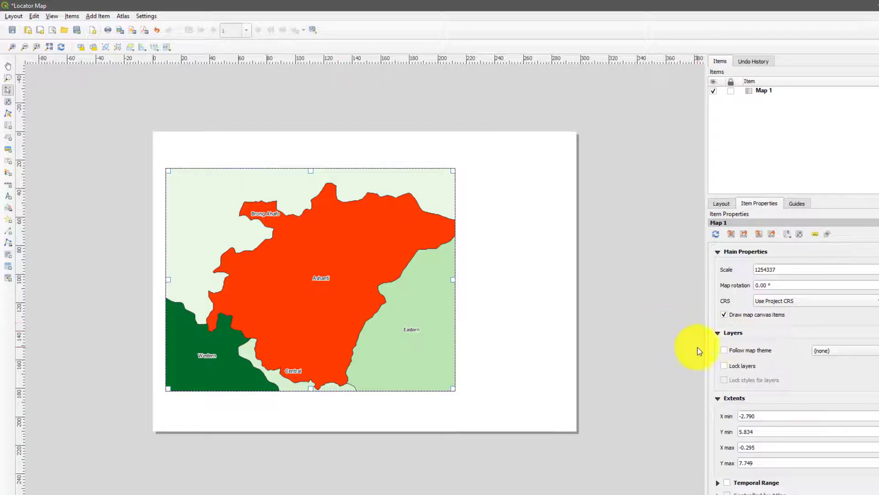
{"action": "left_click", "coordinate": [615, 308]}
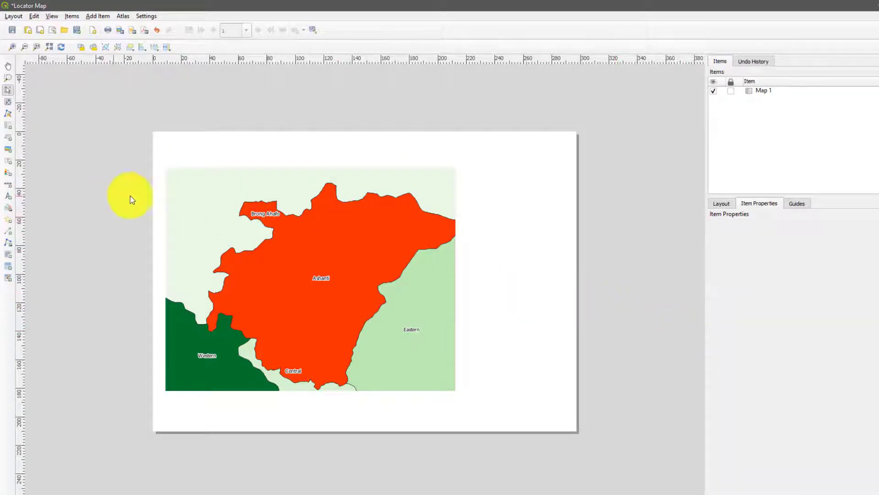
{"action": "left_click", "coordinate": [278, 255]}
{"action": "left_click", "coordinate": [7, 102]}
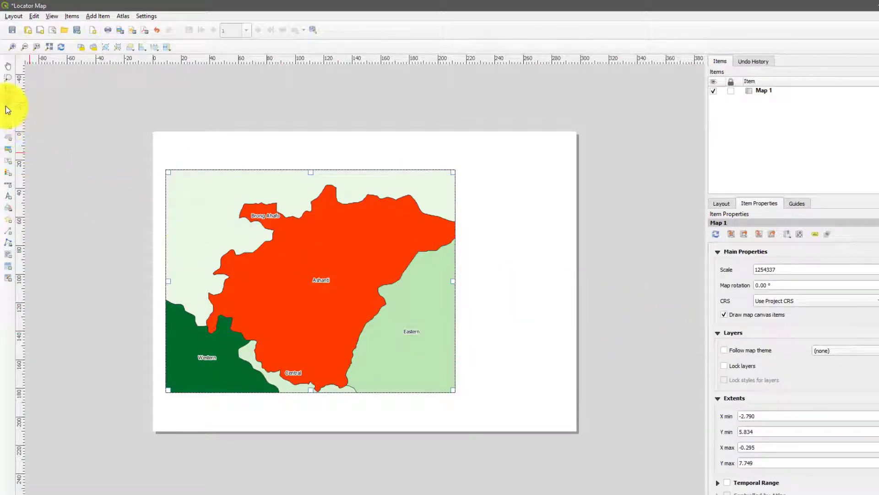
{"action": "left_click_drag", "start_coordinate": [243, 240], "coordinate": [231, 229]}
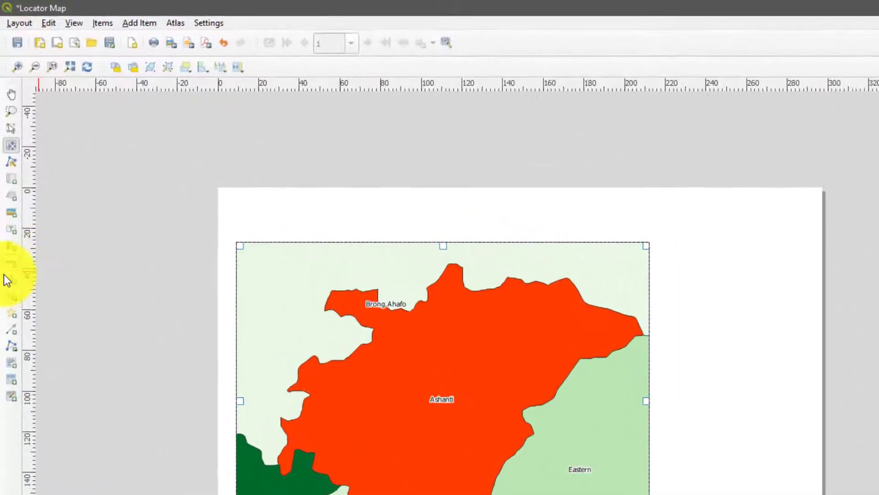
Step: Add a north arrow about 25 mm wide below the Eastern label and give it the circled N symbol from the arrows SVG group
{"action": "left_click", "coordinate": [8, 195]}
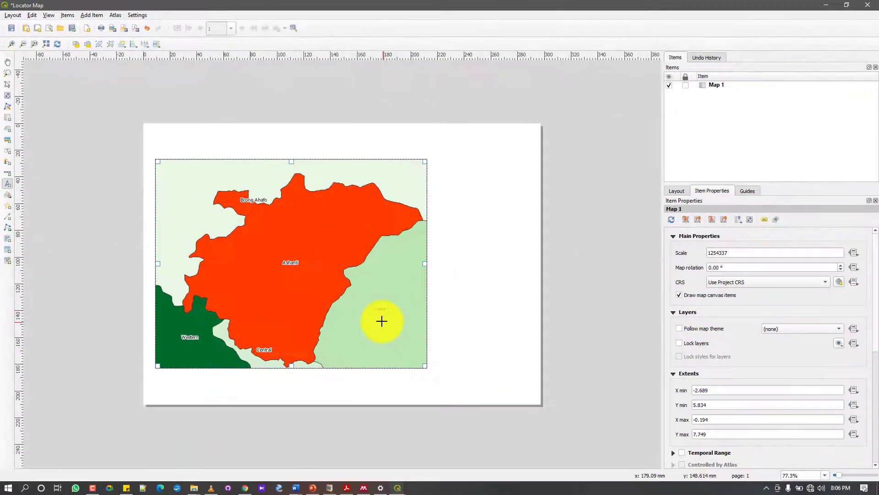
{"action": "left_click_drag", "start_coordinate": [583, 491], "coordinate": [657, 494]}
{"action": "left_click_drag", "start_coordinate": [431, 357], "coordinate": [432, 358]}
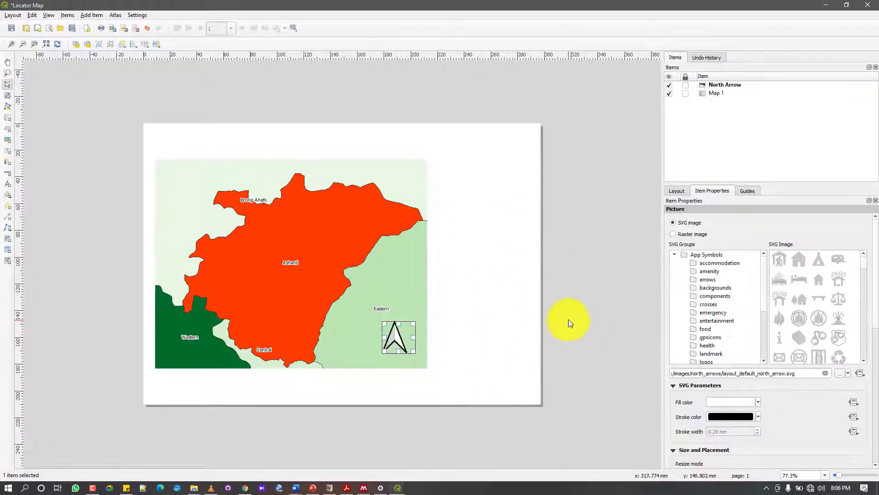
{"action": "key", "text": "v"}
{"action": "left_click", "coordinate": [381, 344]}
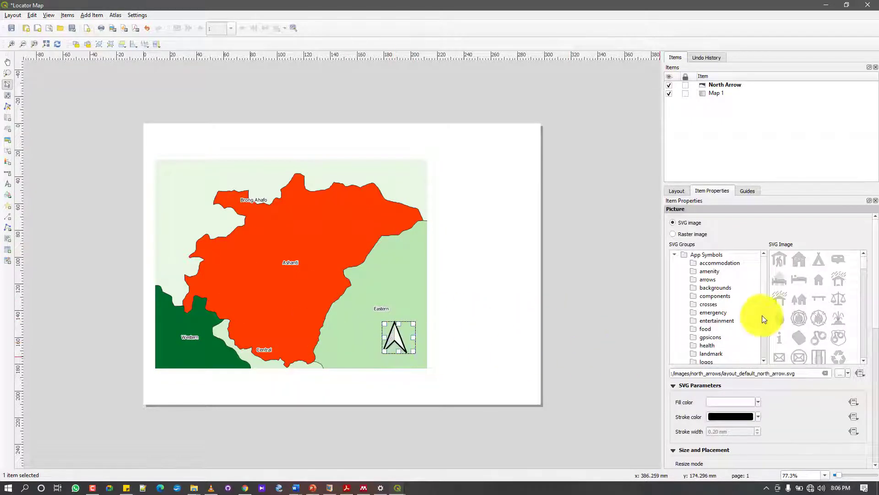
{"action": "left_click", "coordinate": [697, 280]}
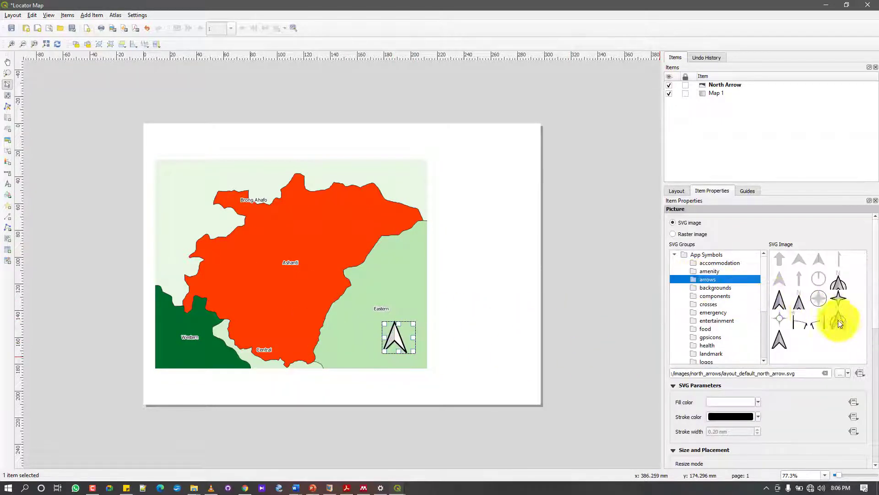
{"action": "left_click", "coordinate": [835, 288]}
{"action": "left_click", "coordinate": [432, 323]}
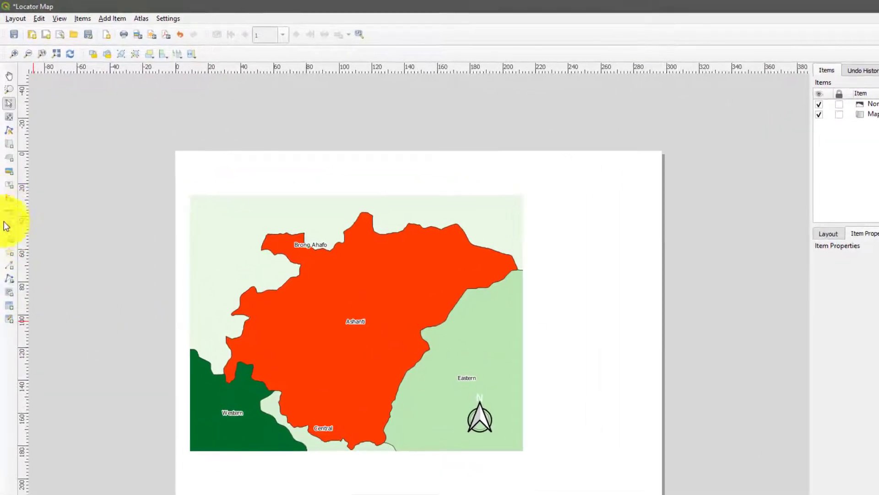
Step: Add a scale bar below the map, give it 4 right segments and centre it under the map frame
{"action": "left_click", "coordinate": [5, 213]}
{"action": "left_click_drag", "start_coordinate": [313, 466], "coordinate": [471, 485]}
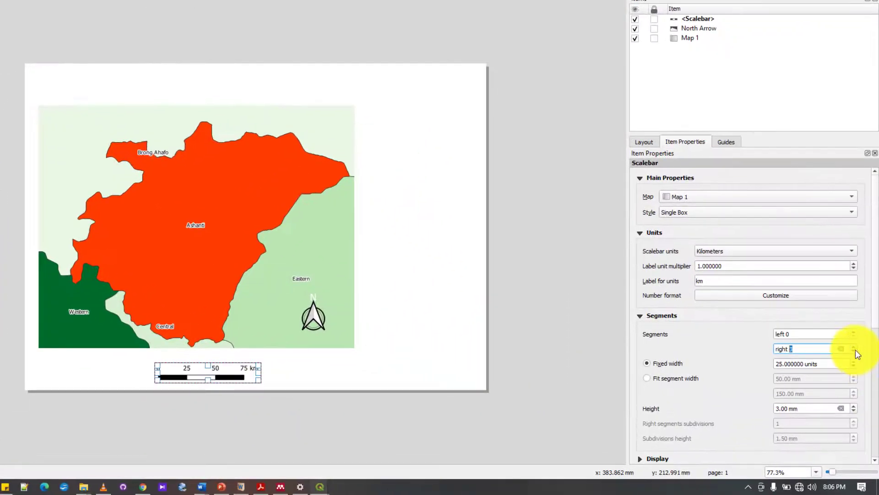
{"action": "left_click", "coordinate": [855, 347]}
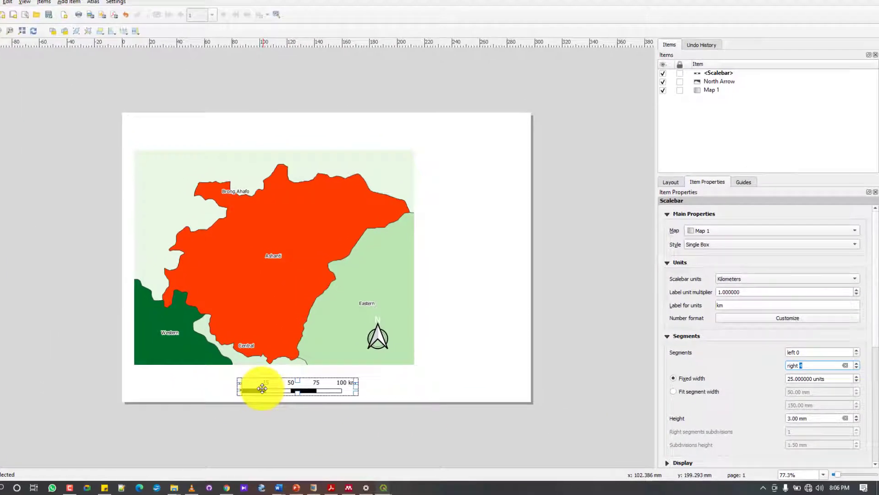
{"action": "left_click_drag", "start_coordinate": [179, 377], "coordinate": [162, 378]}
{"action": "left_click_drag", "start_coordinate": [262, 394], "coordinate": [251, 392]}
{"action": "left_click", "coordinate": [326, 438]}
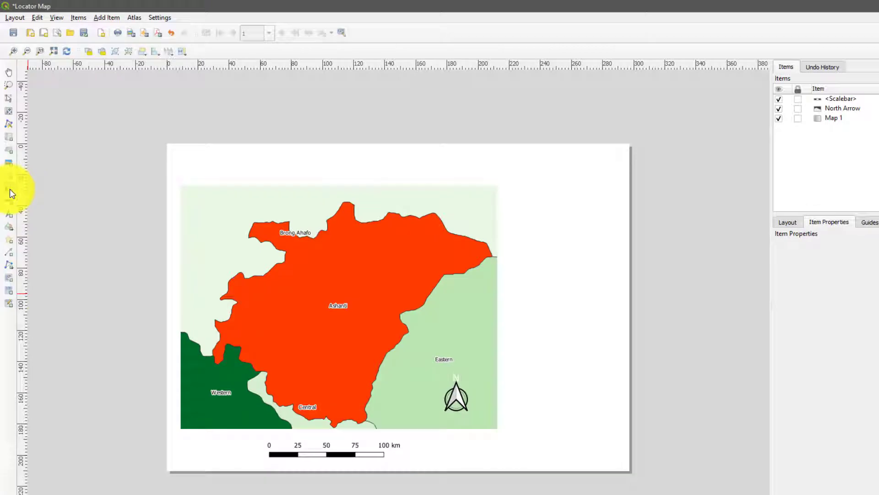
Step: Add a legend in the blank area beside the map and shift it up to fit the page
{"action": "left_click", "coordinate": [9, 188]}
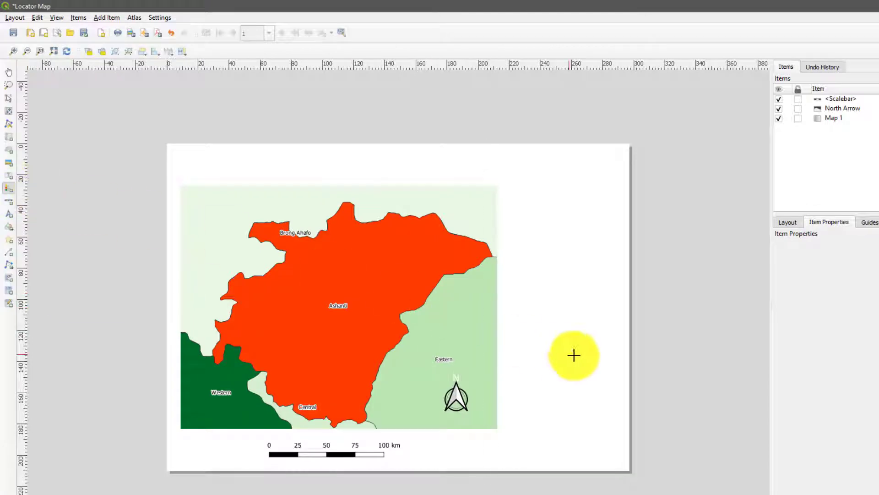
{"action": "left_click_drag", "start_coordinate": [535, 306], "coordinate": [632, 380]}
{"action": "left_click_drag", "start_coordinate": [570, 385], "coordinate": [574, 367]}
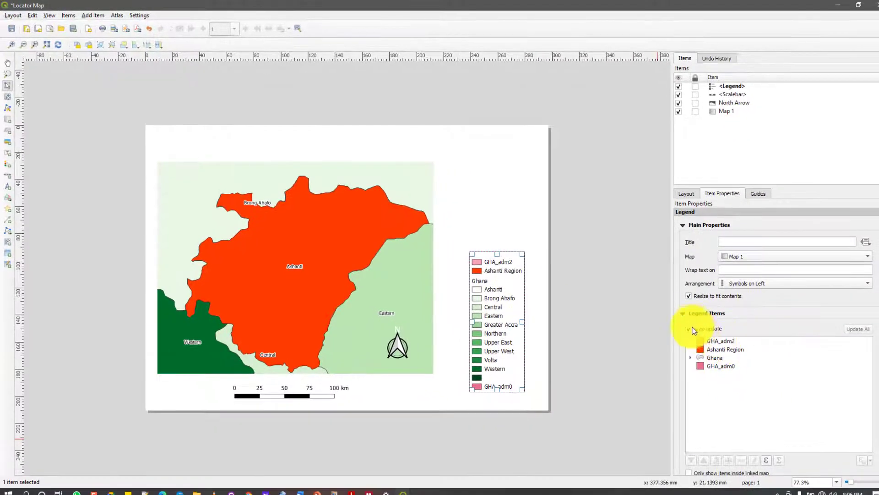
Step: Turn off the legend's auto update and remove the GHA_adm2 and GHA_adm0 entries
{"action": "left_click", "coordinate": [690, 329]}
{"action": "left_click", "coordinate": [713, 340]}
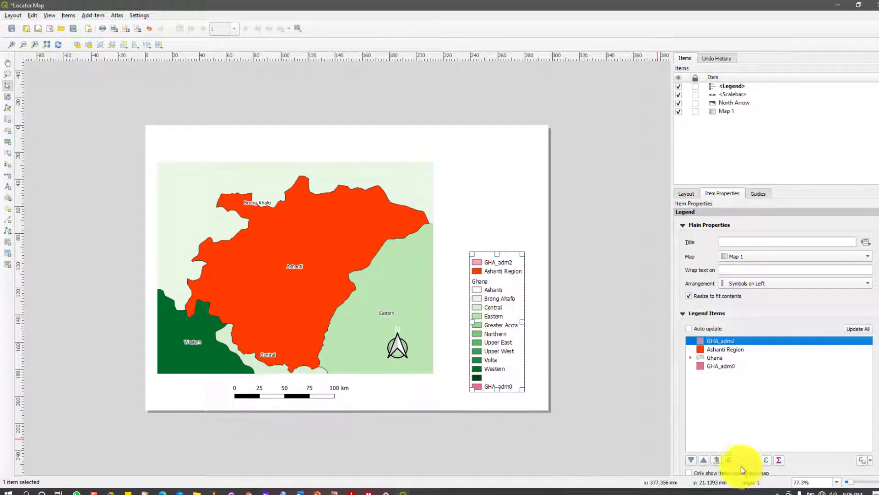
{"action": "left_click", "coordinate": [741, 460]}
{"action": "left_click", "coordinate": [715, 358]}
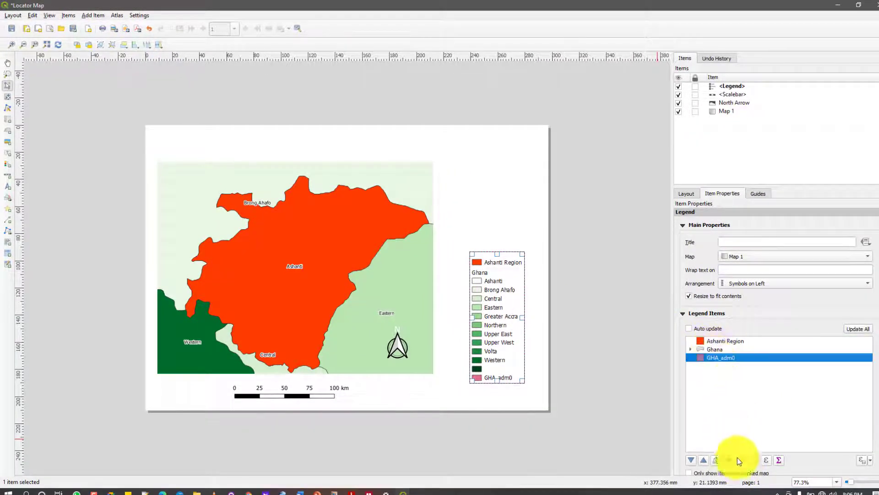
{"action": "left_click", "coordinate": [741, 460]}
Step: Expand the Ghana group in the legend items and remove its Ashanti and Central entries
{"action": "left_click", "coordinate": [691, 349]}
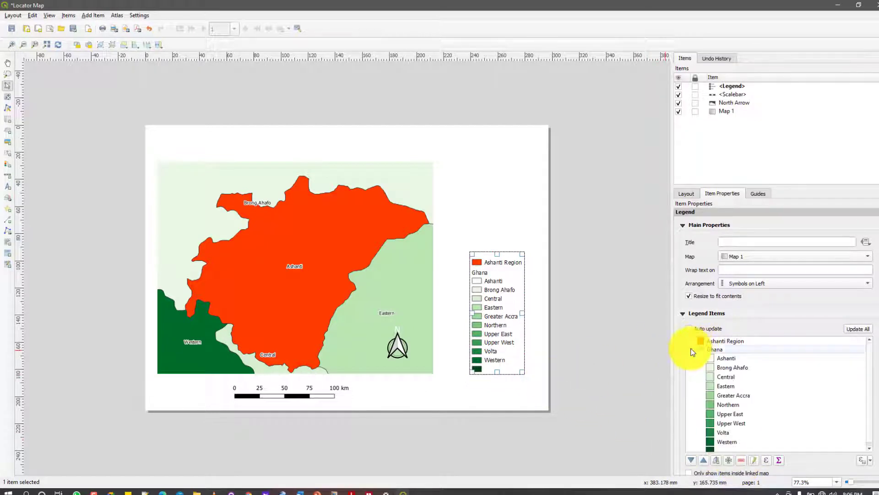
{"action": "left_click", "coordinate": [728, 360]}
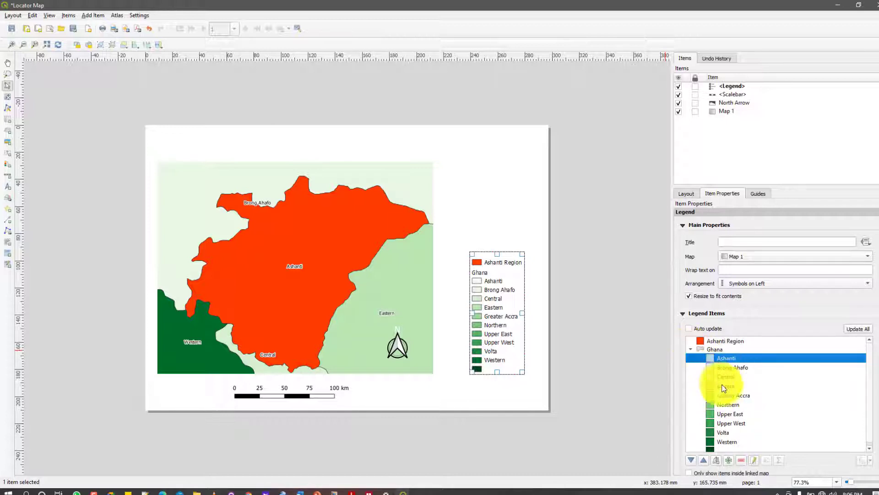
{"action": "scroll", "coordinate": [735, 422], "scroll_direction": "down", "scroll_amount": 3}
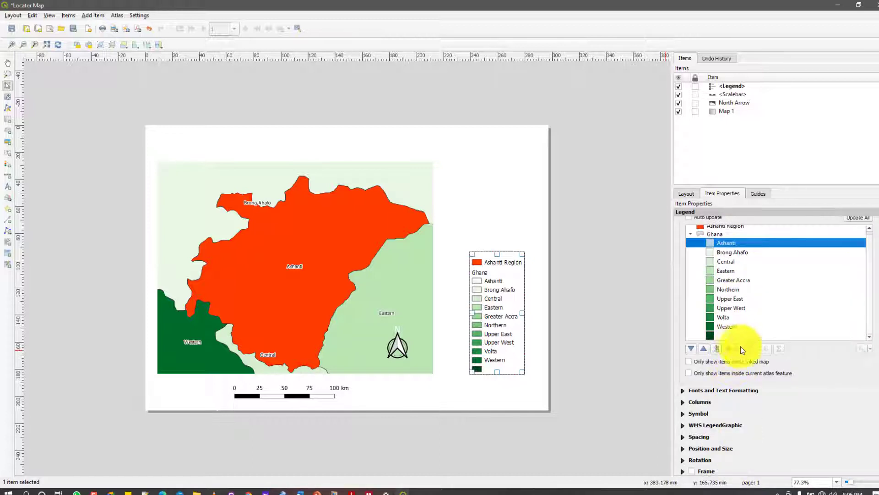
{"action": "left_click", "coordinate": [741, 347]}
{"action": "left_click", "coordinate": [729, 255]}
{"action": "double_click", "coordinate": [729, 260]}
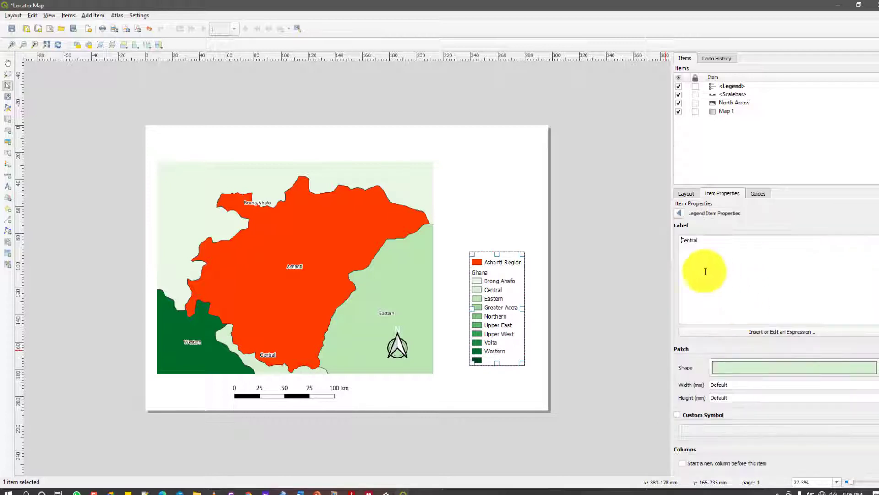
{"action": "left_click", "coordinate": [680, 216]}
{"action": "left_click", "coordinate": [733, 347]}
Step: Remove the Upper West, Greater Accra and Western entries from the legend's Ghana group
{"action": "left_click", "coordinate": [741, 287]}
{"action": "left_click", "coordinate": [741, 348]}
{"action": "left_click", "coordinate": [733, 262]}
{"action": "left_click", "coordinate": [741, 348]}
{"action": "left_click", "coordinate": [732, 289]}
{"action": "left_click", "coordinate": [740, 348]}
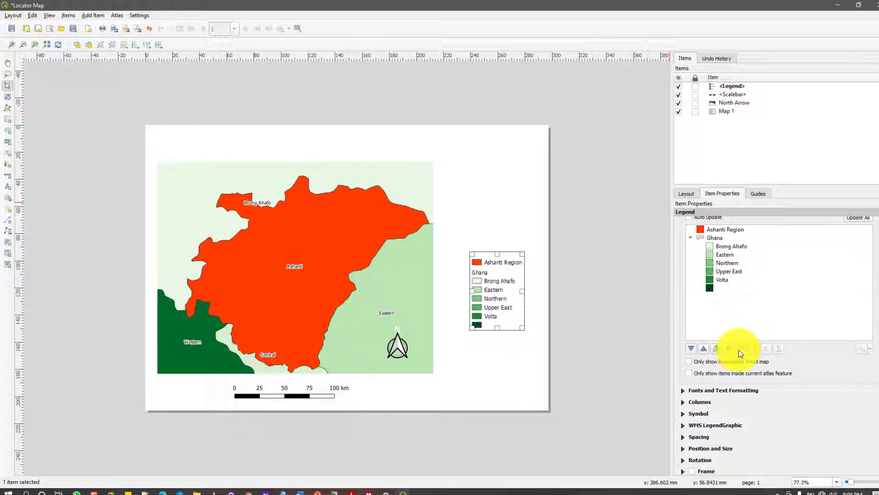
Step: Remove the Volta, Upper East, Northern, Eastern and Brong Ahafo entries from the legend's Ghana group
{"action": "left_click", "coordinate": [728, 281]}
{"action": "left_click", "coordinate": [727, 271], "text": "shift"}
{"action": "left_click", "coordinate": [741, 348]}
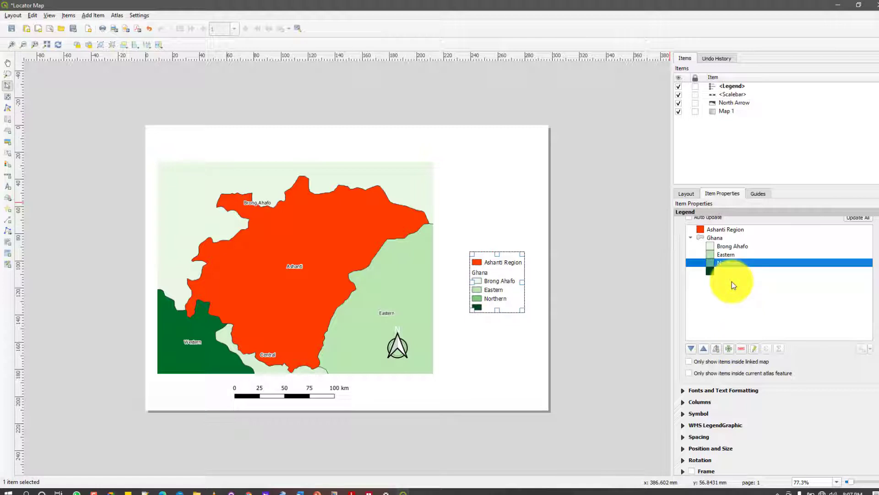
{"action": "left_click", "coordinate": [741, 348]}
{"action": "left_click", "coordinate": [726, 255]}
{"action": "left_click", "coordinate": [741, 349]}
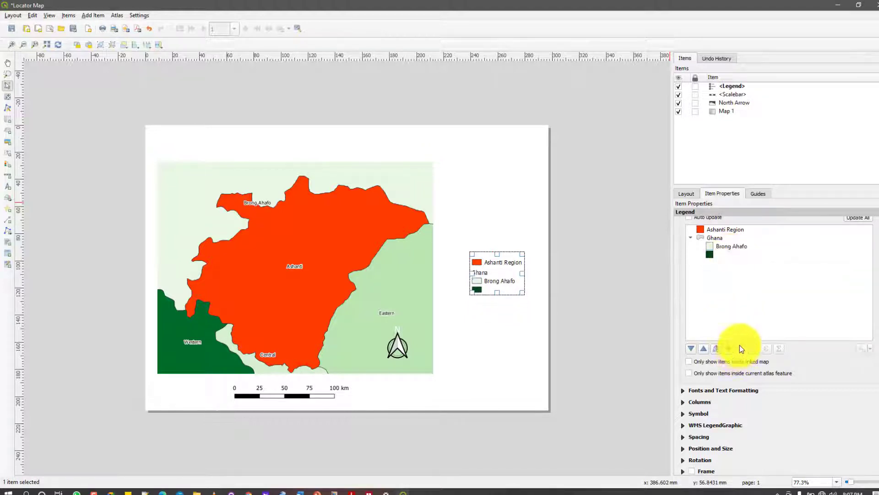
{"action": "left_click", "coordinate": [728, 246]}
{"action": "left_click", "coordinate": [741, 348]}
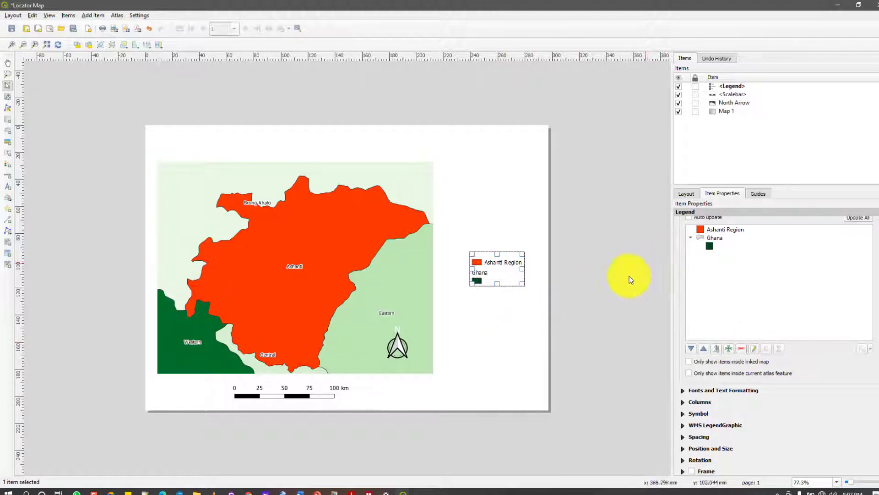
Step: Move the legend beside the map's lower right corner, resize it level with the map's bottom edge and enable its frame
{"action": "left_click_drag", "start_coordinate": [487, 271], "coordinate": [458, 361]}
{"action": "left_click_drag", "start_coordinate": [498, 340], "coordinate": [513, 331]}
{"action": "scroll", "coordinate": [751, 435], "scroll_direction": "down", "scroll_amount": 3}
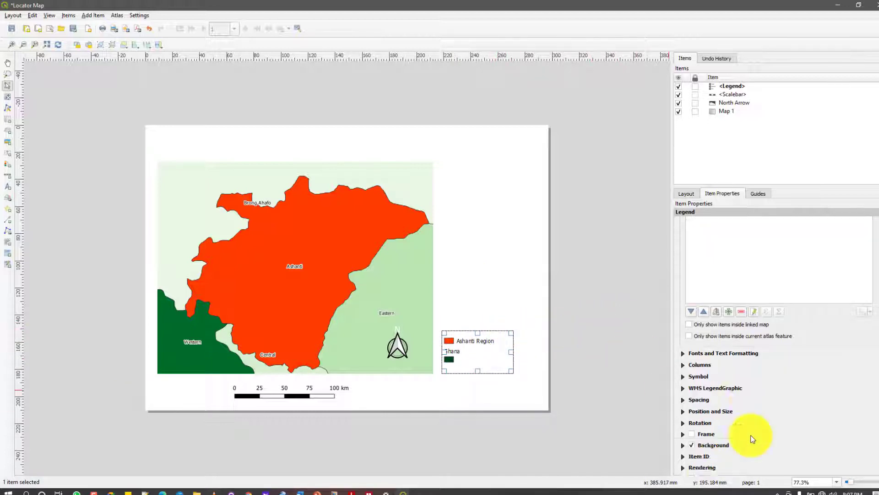
{"action": "left_click", "coordinate": [692, 397]}
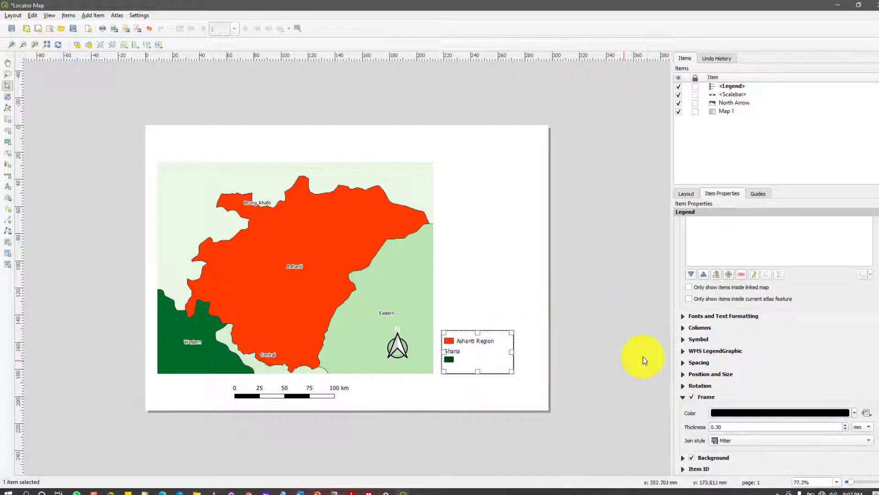
Step: Title the legend Legend/Key and nudge it into line with the map's bottom edge
{"action": "scroll", "coordinate": [712, 358], "scroll_direction": "up", "scroll_amount": 5}
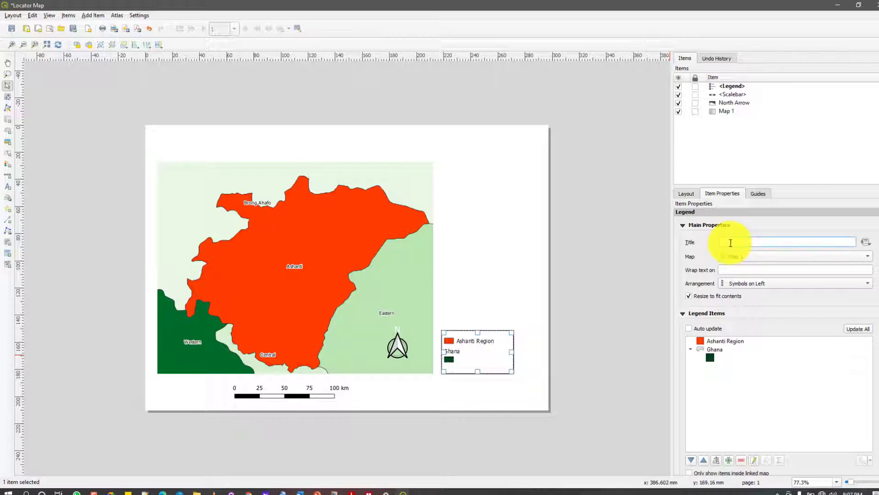
{"action": "type", "text": "Legend/Key"}
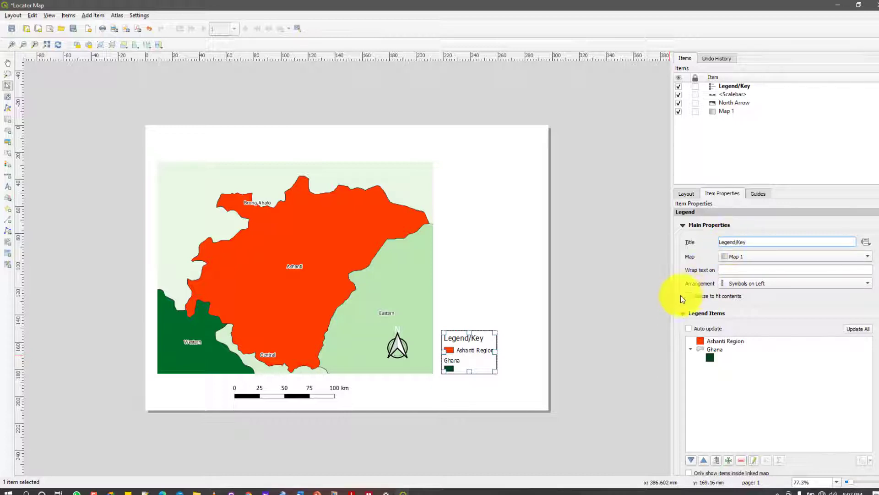
{"action": "left_click", "coordinate": [644, 331]}
{"action": "left_click", "coordinate": [481, 345]}
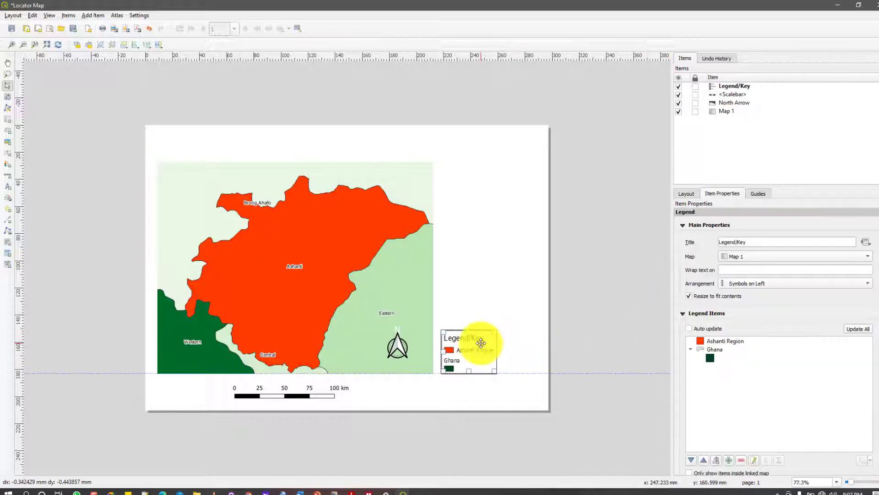
{"action": "left_click", "coordinate": [604, 339]}
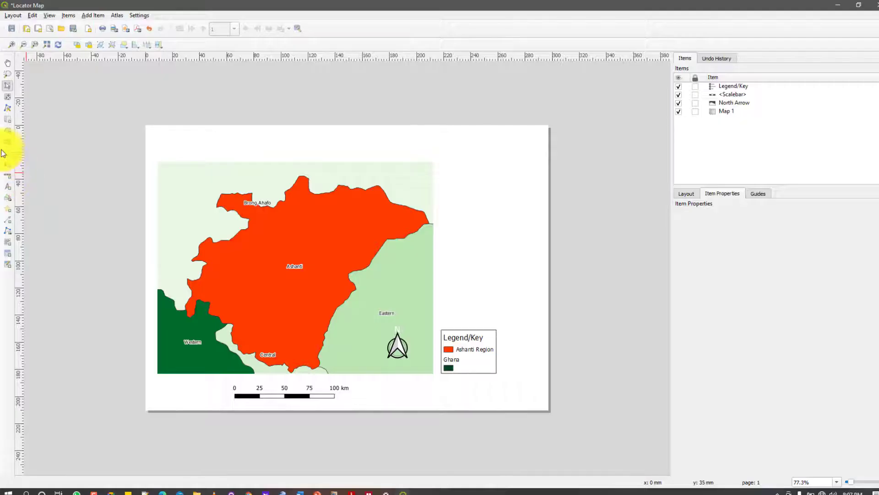
Step: Add a label above the map with the text Locator Map of Ashanti Region
{"action": "left_click", "coordinate": [7, 155]}
{"action": "left_click_drag", "start_coordinate": [232, 134], "coordinate": [393, 148]}
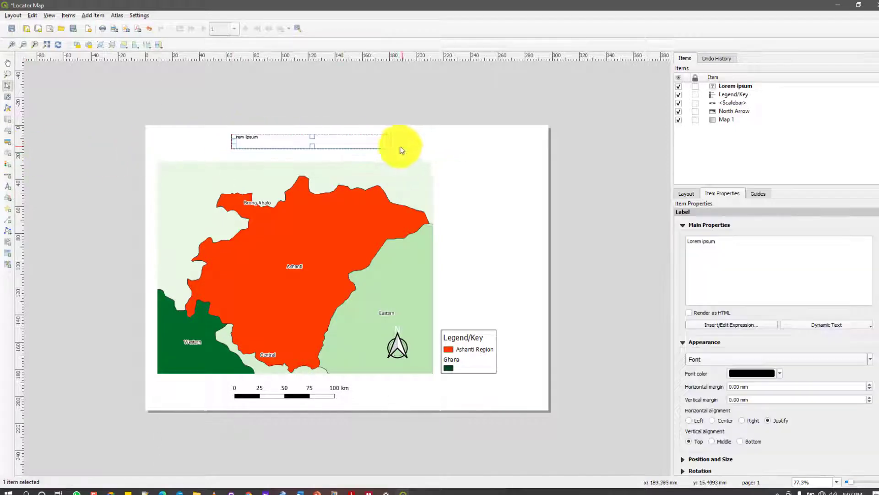
{"action": "left_click_drag", "start_coordinate": [816, 247], "coordinate": [623, 228]}
{"action": "type", "text": "Locator Map of Ashanti Region"}
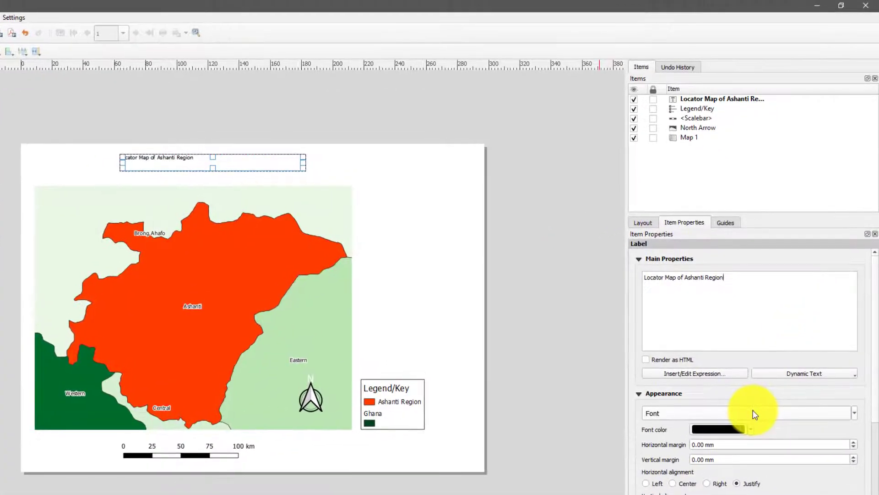
Step: Format the title label's font as Cambria Regular, size 26
{"action": "left_click", "coordinate": [782, 359]}
{"action": "scroll", "coordinate": [468, 261], "scroll_direction": "down", "scroll_amount": 3}
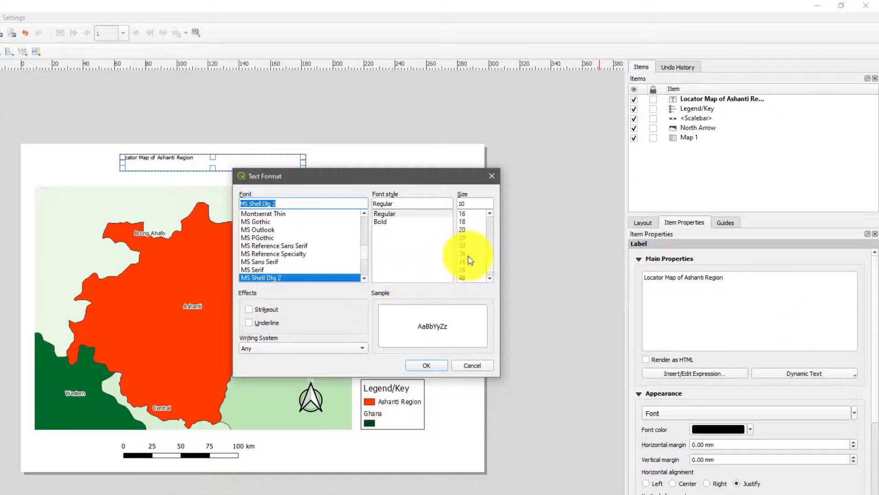
{"action": "left_click", "coordinate": [468, 254]}
{"action": "left_click", "coordinate": [380, 222]}
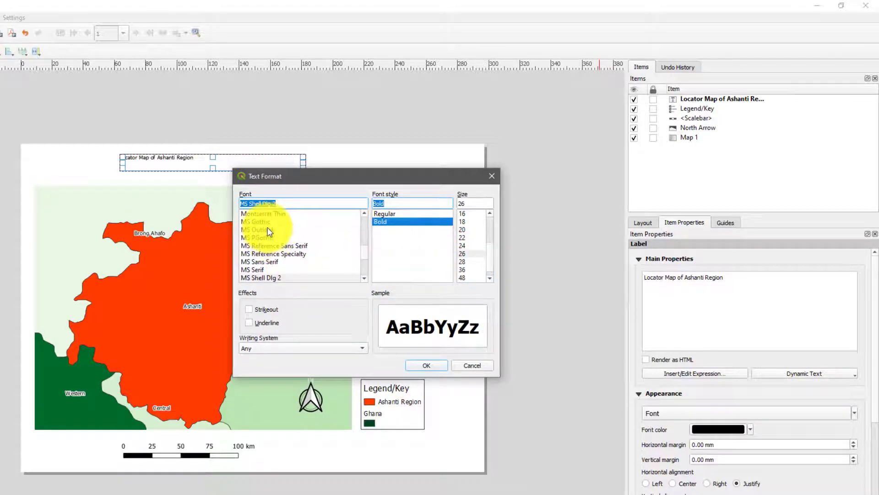
{"action": "left_click", "coordinate": [269, 231]}
{"action": "left_click", "coordinate": [289, 253]}
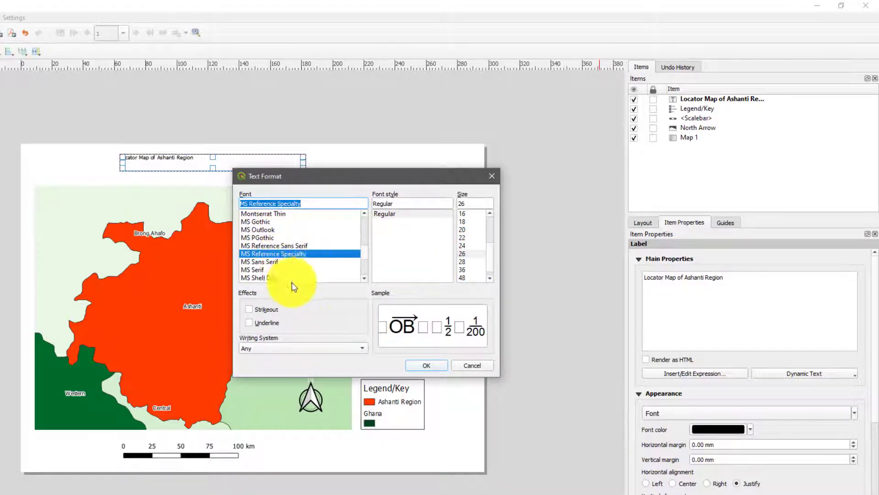
{"action": "scroll", "coordinate": [292, 275], "scroll_direction": "down", "scroll_amount": 4}
{"action": "left_click", "coordinate": [293, 261]}
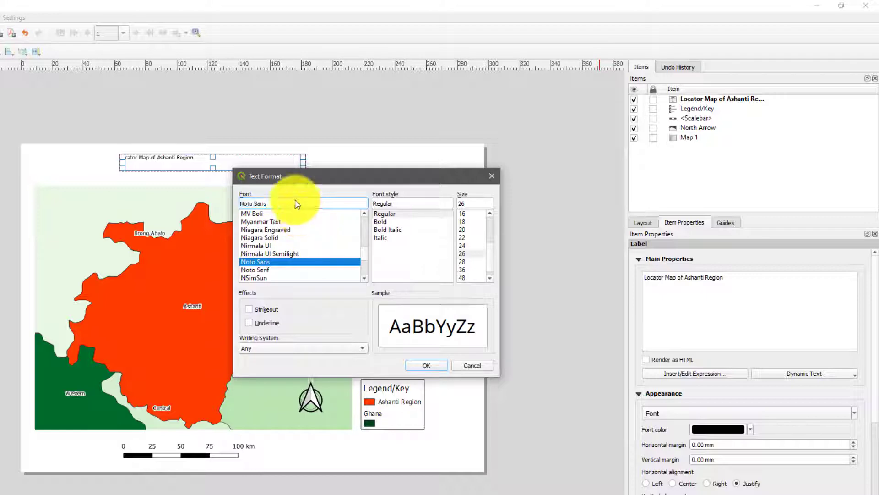
{"action": "type", "text": "cam"}
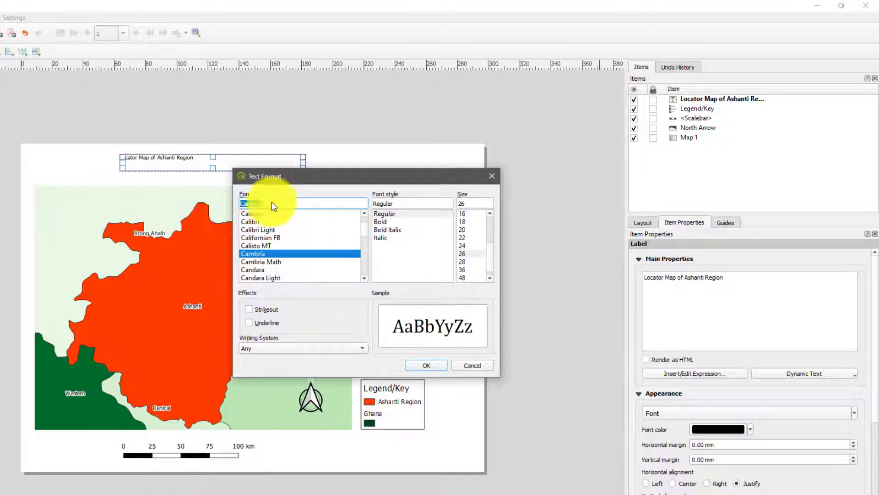
{"action": "left_click", "coordinate": [428, 366]}
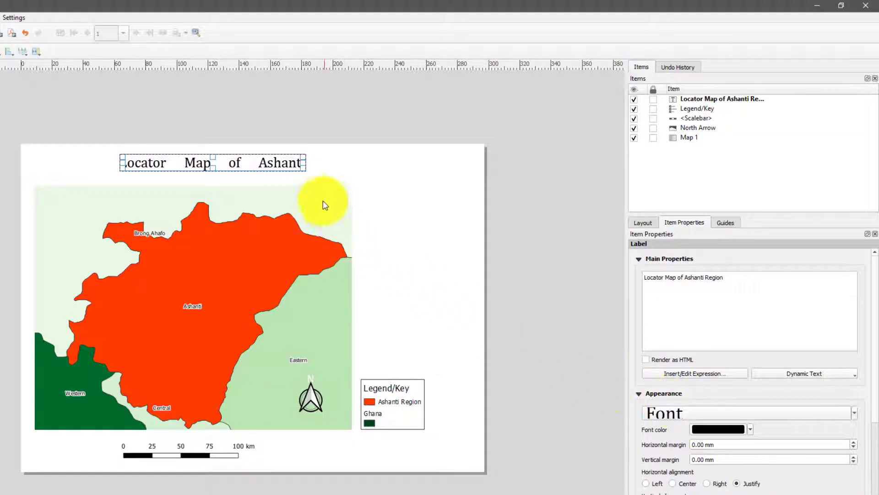
Step: Enlarge the title label's box so the whole title fits on one line
{"action": "left_click", "coordinate": [342, 146]}
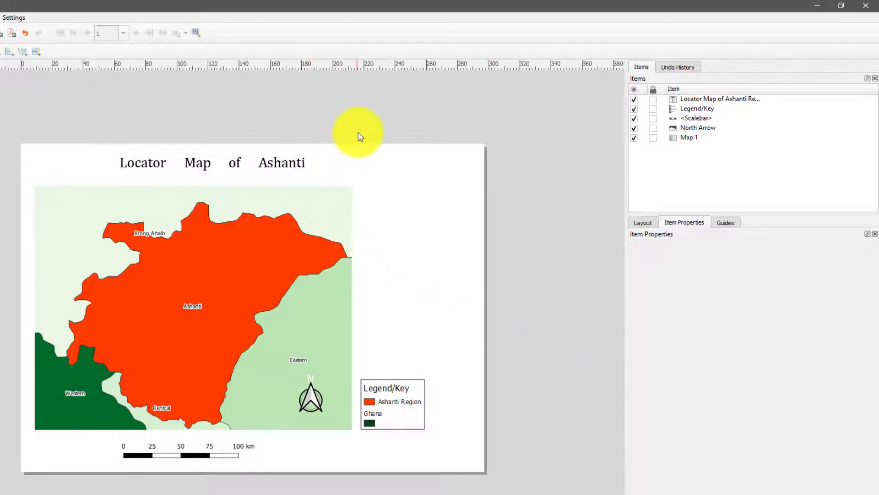
{"action": "left_click", "coordinate": [264, 169]}
{"action": "left_click_drag", "start_coordinate": [298, 172], "coordinate": [328, 180]}
{"action": "left_click", "coordinate": [331, 128]}
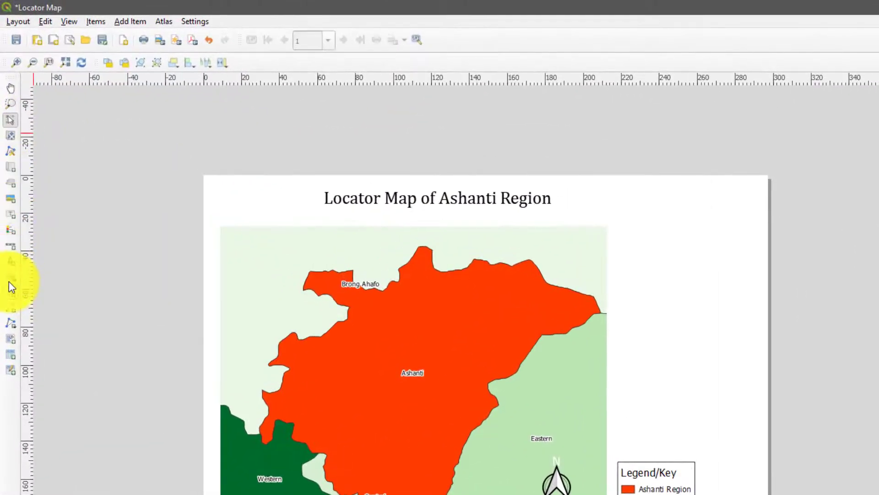
Step: Draw a rectangle covering the whole page and place it beneath Map 1 in the item order
{"action": "left_click", "coordinate": [13, 273]}
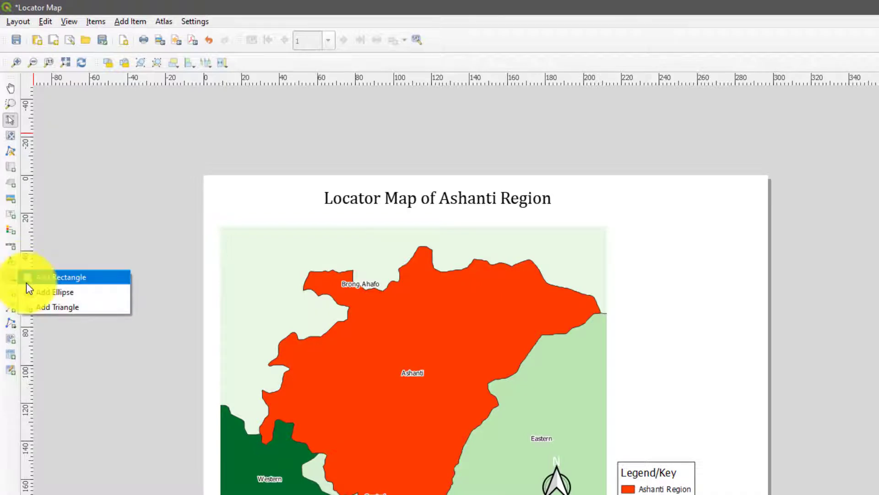
{"action": "left_click", "coordinate": [27, 280]}
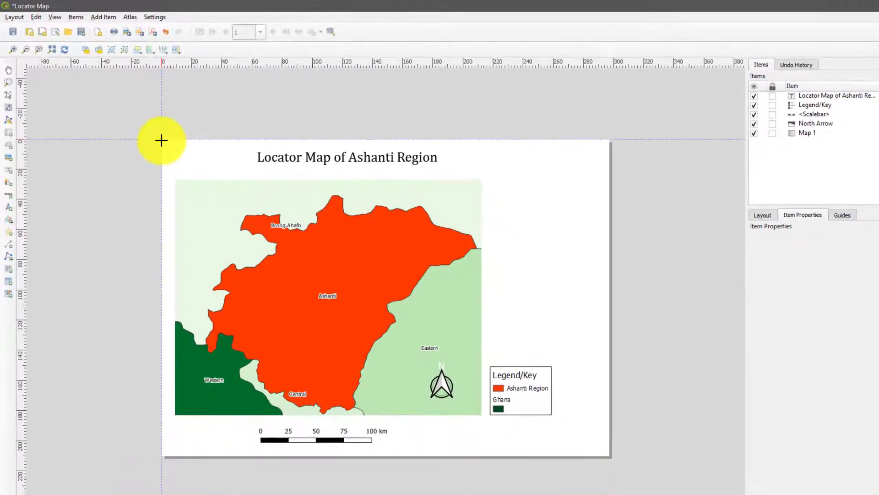
{"action": "mouse_move", "coordinate": [161, 140]}
{"action": "left_mouse_down"}
{"action": "mouse_move", "coordinate": [371, 371]}
{"action": "mouse_move", "coordinate": [536, 463]}
{"action": "mouse_move", "coordinate": [610, 455]}
{"action": "left_mouse_up"}
{"action": "left_click_drag", "start_coordinate": [811, 95], "coordinate": [810, 146]}
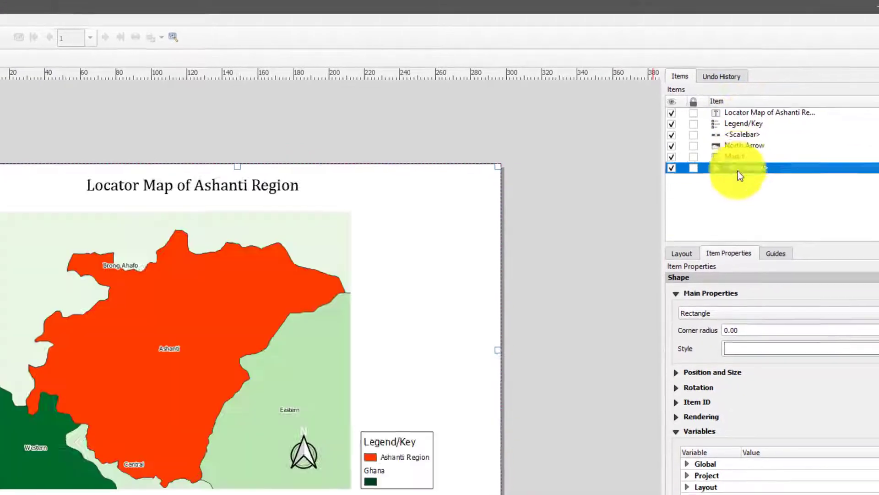
{"action": "left_click", "coordinate": [554, 263]}
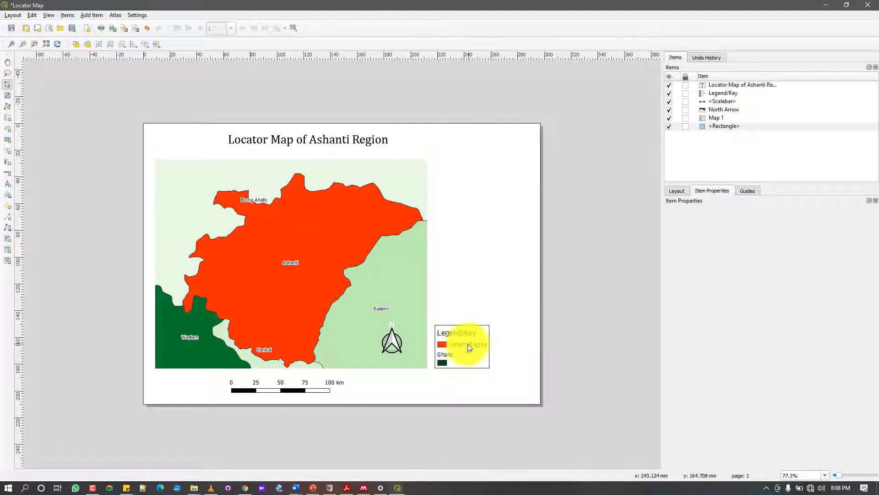
Step: Move the legend into the page's lower right corner, flush with the page edges
{"action": "left_click_drag", "start_coordinate": [467, 346], "coordinate": [517, 382]}
{"action": "left_click", "coordinate": [611, 318]}
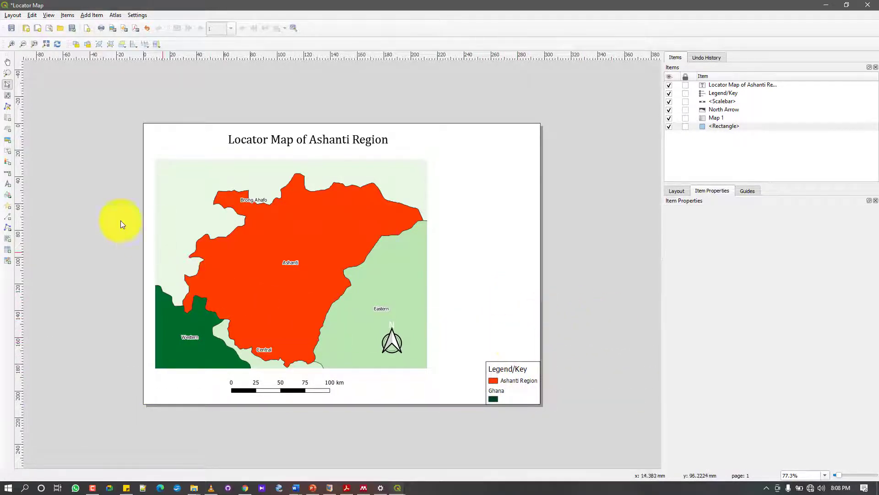
Step: Add a grid to Map 1 and open the grid's properties for editing
{"action": "left_click", "coordinate": [295, 196]}
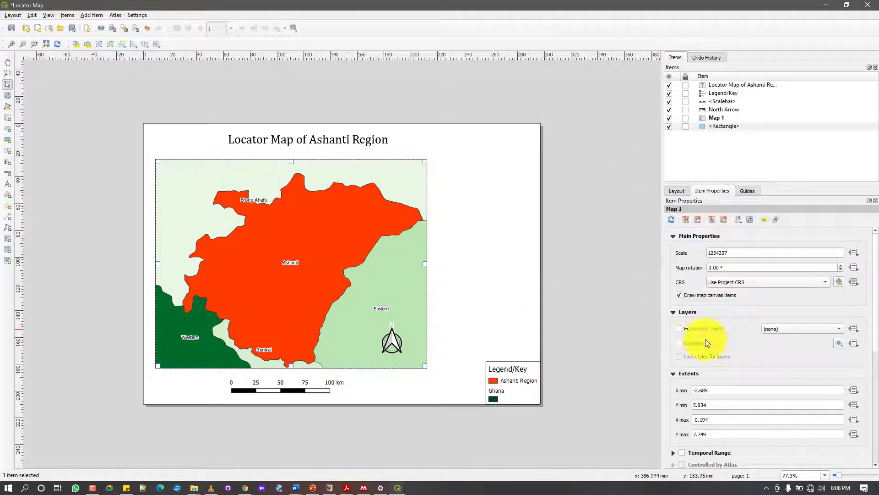
{"action": "scroll", "coordinate": [705, 339], "scroll_direction": "down", "scroll_amount": 4}
{"action": "scroll", "coordinate": [689, 392], "scroll_direction": "down", "scroll_amount": 2}
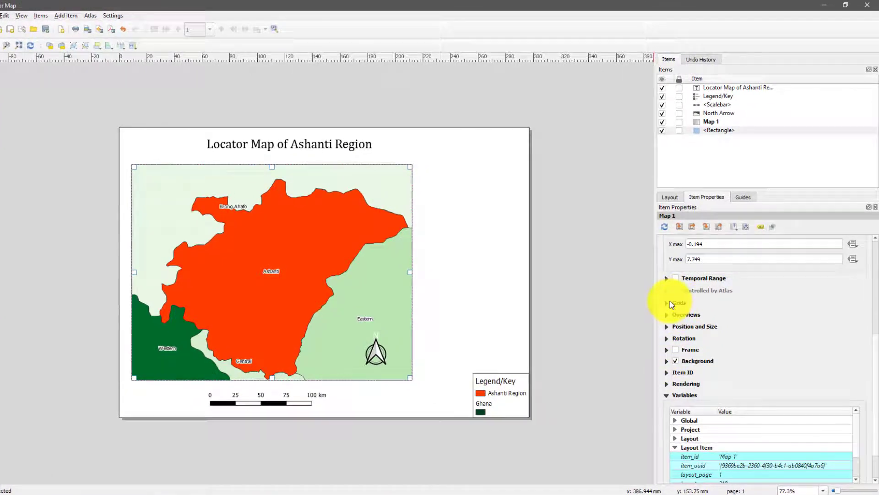
{"action": "left_click", "coordinate": [672, 303]}
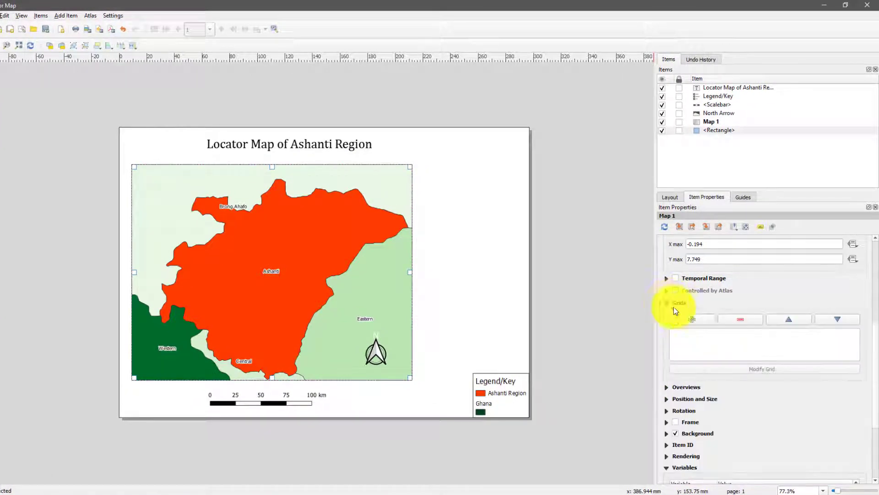
{"action": "left_click", "coordinate": [705, 319]}
{"action": "left_click", "coordinate": [700, 334]}
{"action": "left_click", "coordinate": [740, 373]}
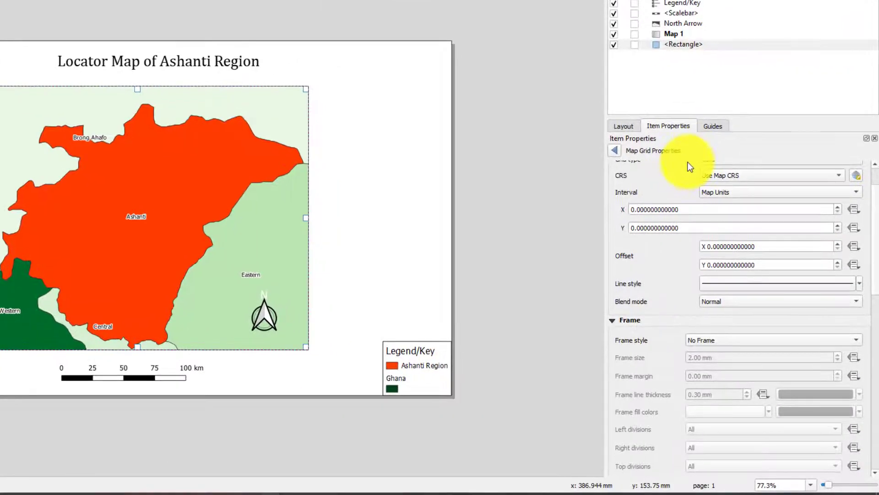
Step: Set the grid's interval units to millimetres and both its X and Y intervals to 20
{"action": "left_click", "coordinate": [715, 237]}
{"action": "left_click", "coordinate": [711, 265]}
{"action": "scroll", "coordinate": [658, 211], "scroll_direction": "down", "scroll_amount": 2}
{"action": "left_click", "coordinate": [641, 209]}
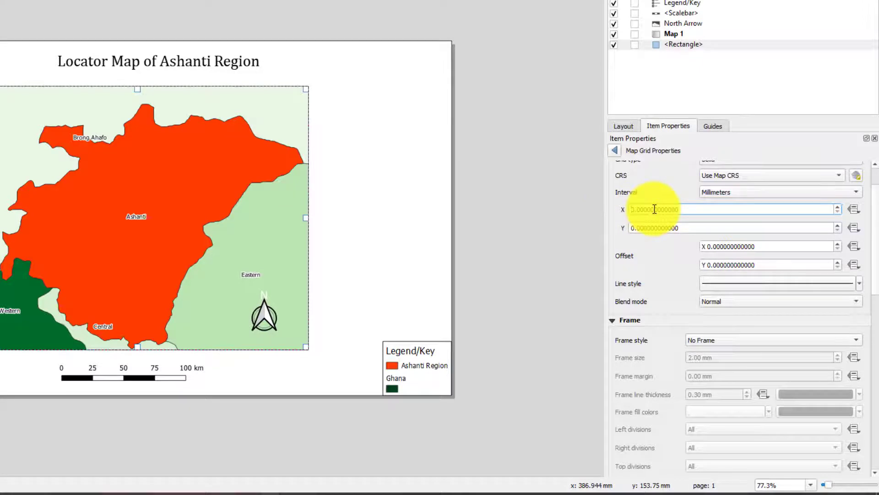
{"action": "left_click", "coordinate": [667, 225]}
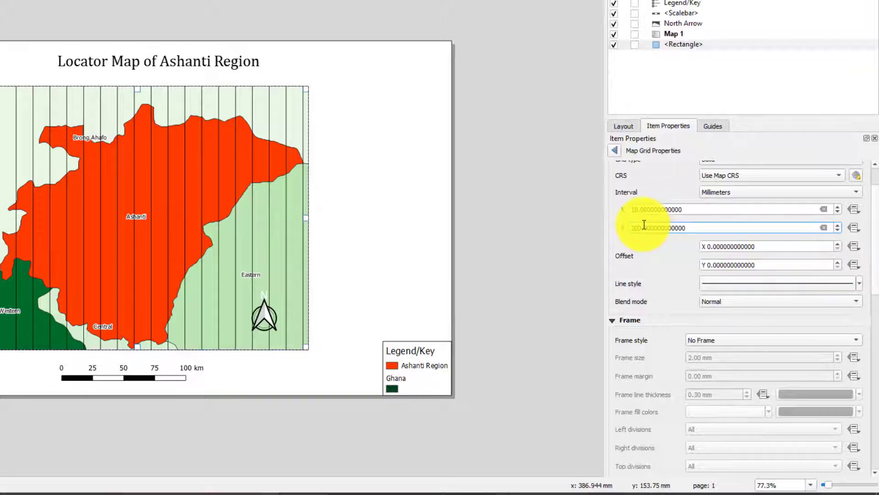
{"action": "left_click", "coordinate": [639, 210]}
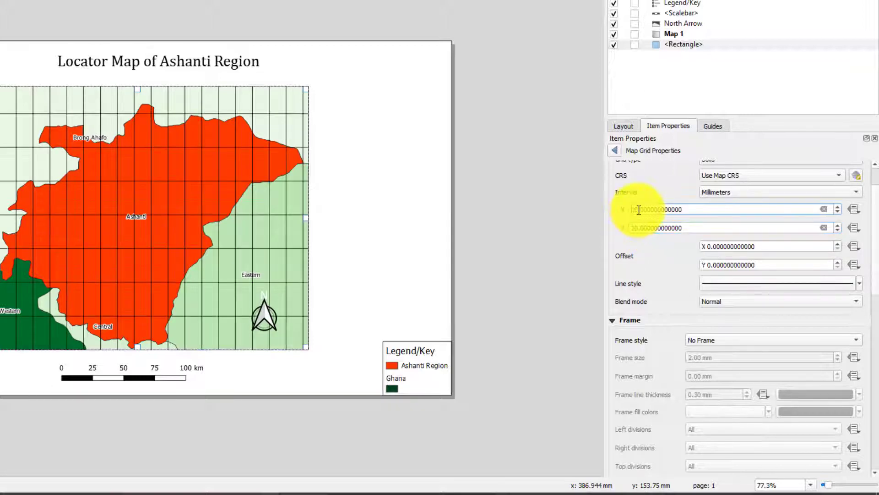
{"action": "left_click", "coordinate": [645, 226]}
Step: Change the grid's X and Y intervals to 25 mm
{"action": "left_click", "coordinate": [654, 211]}
{"action": "key", "text": "Delete"}
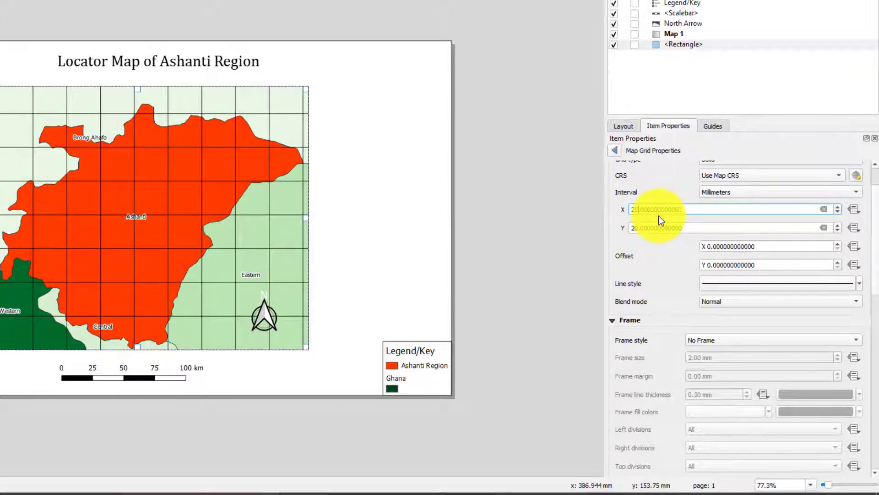
{"action": "left_click", "coordinate": [641, 227]}
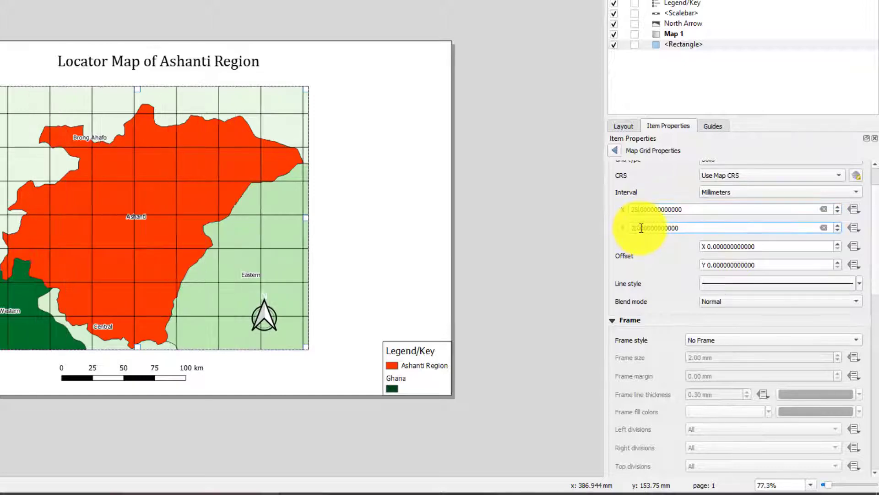
{"action": "key", "text": "Delete"}
{"action": "type", "text": "5"}
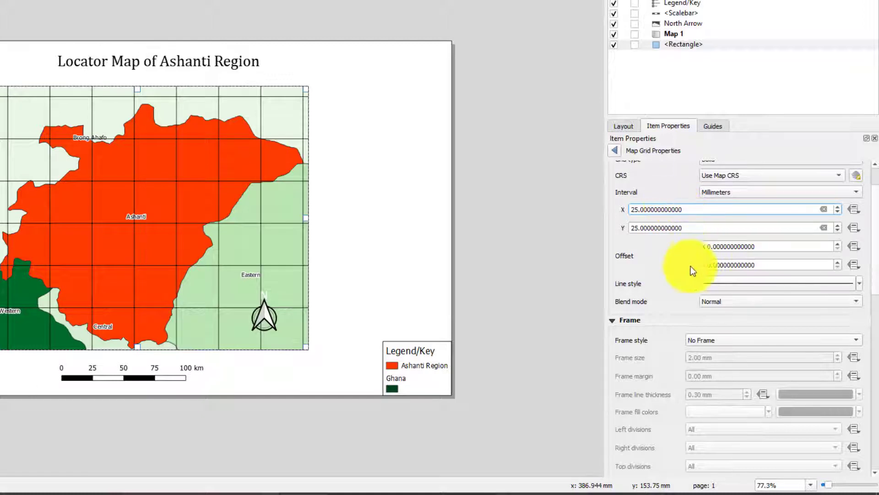
Step: Try the Frame and annotations only grid type and switch back to Solid
{"action": "scroll", "coordinate": [670, 276], "scroll_direction": "up", "scroll_amount": 1}
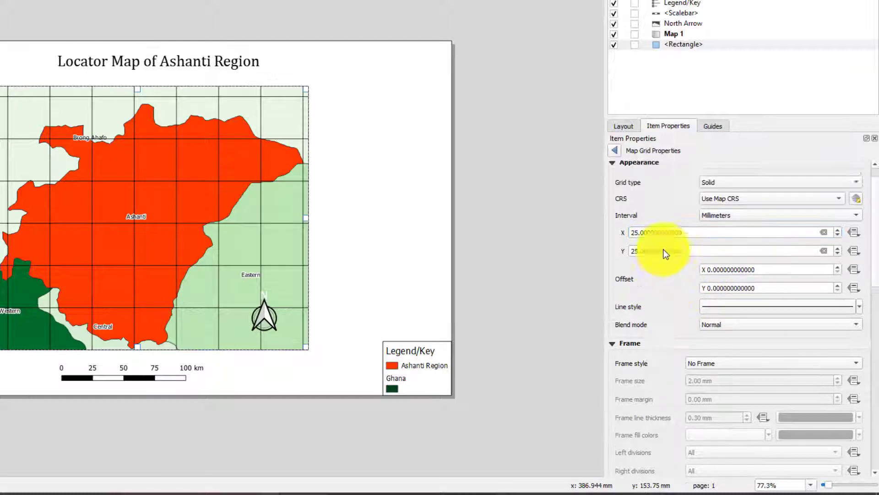
{"action": "scroll", "coordinate": [666, 253], "scroll_direction": "up", "scroll_amount": 1}
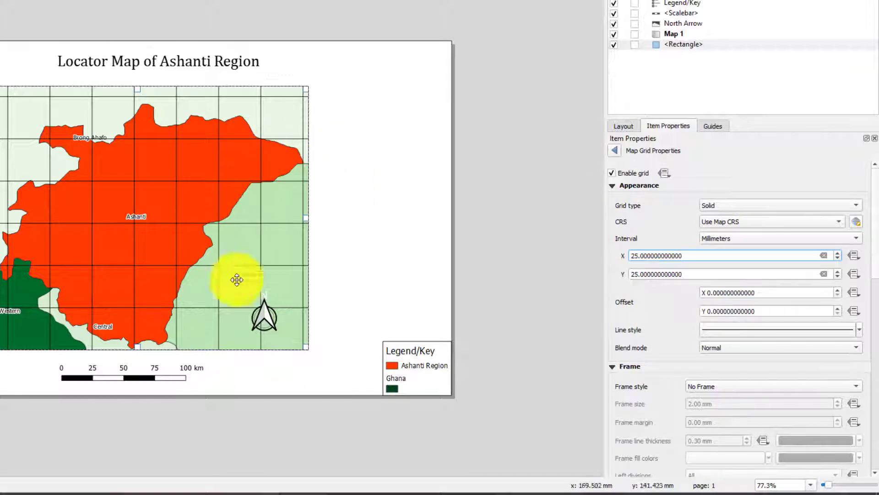
{"action": "left_click", "coordinate": [732, 204]}
{"action": "left_click", "coordinate": [731, 243]}
{"action": "left_click", "coordinate": [737, 204]}
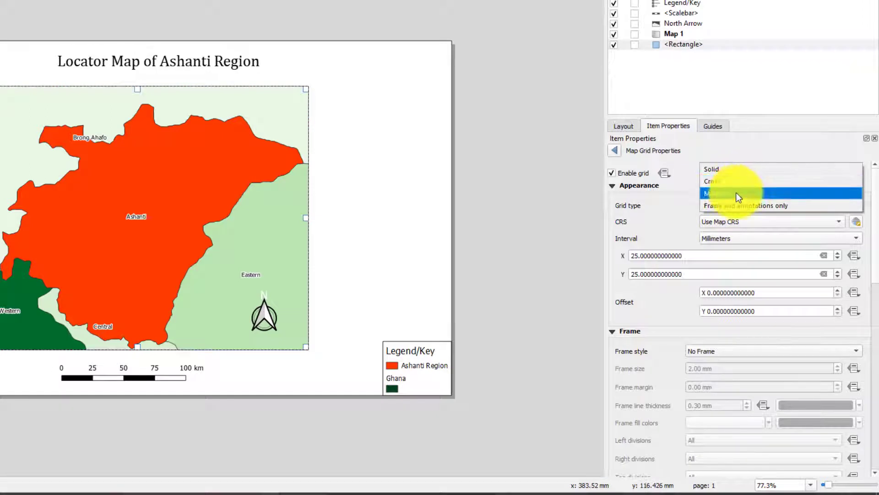
{"action": "left_click", "coordinate": [736, 172]}
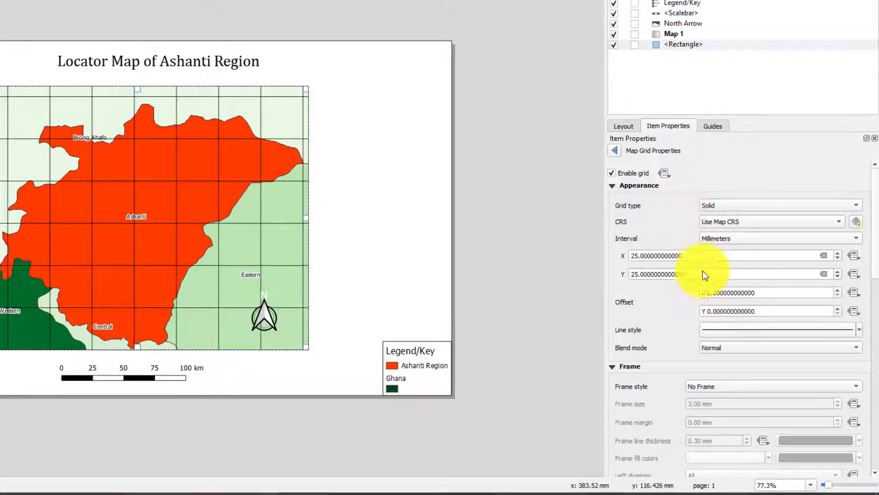
Step: Give the grid an Interior and Exterior Ticks frame and change the grid type to Frame and annotations only
{"action": "left_click", "coordinate": [721, 386]}
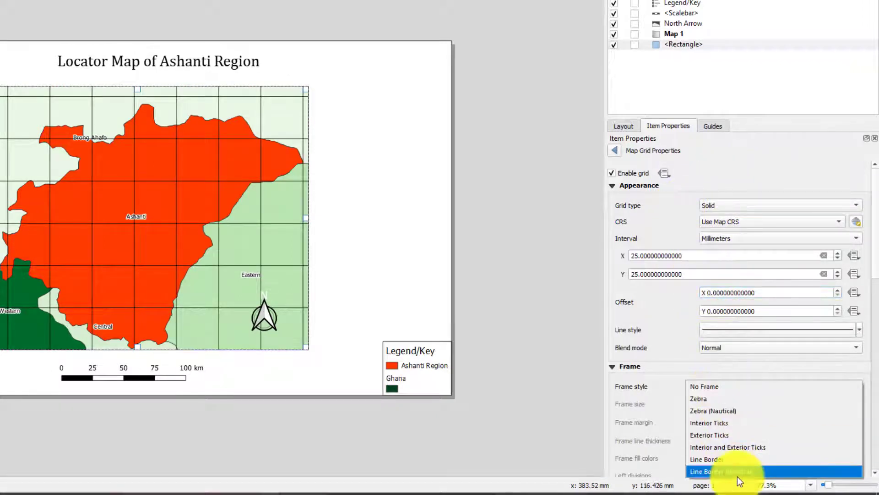
{"action": "left_click", "coordinate": [737, 447]}
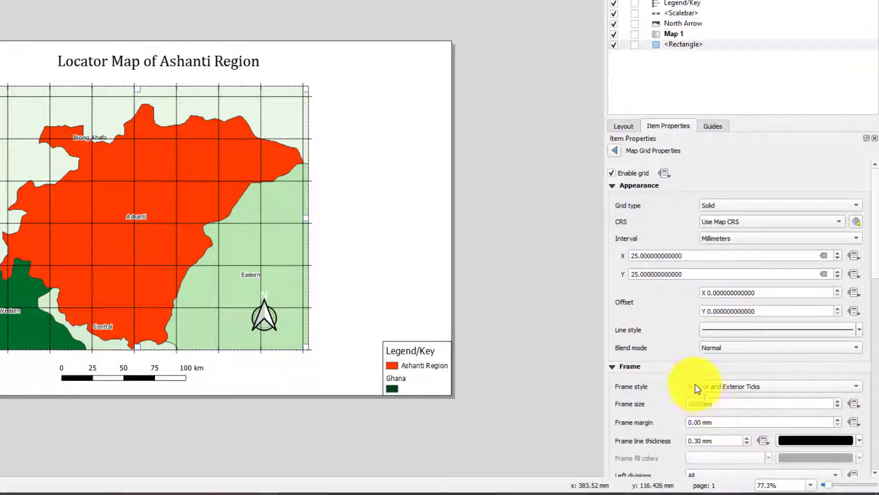
{"action": "left_click", "coordinate": [721, 205]}
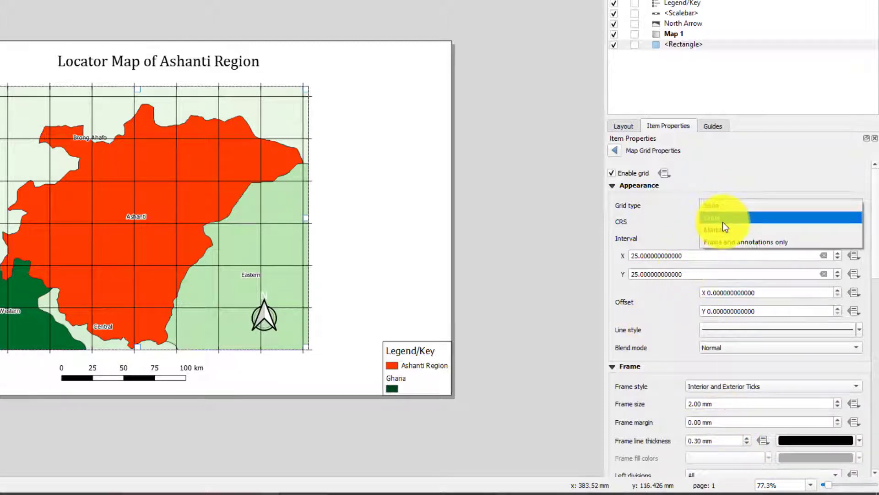
{"action": "left_click", "coordinate": [729, 241]}
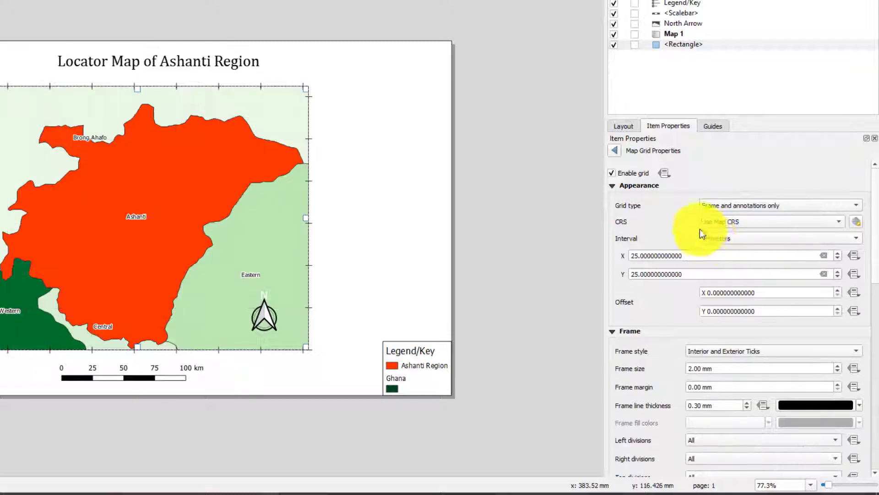
Step: Turn on Draw Coordinates for the map grid
{"action": "scroll", "coordinate": [652, 337], "scroll_direction": "down", "scroll_amount": 2}
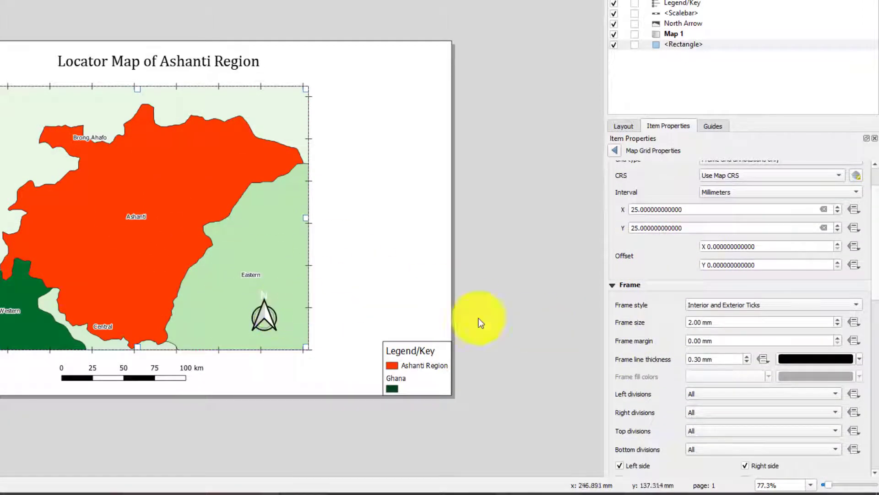
{"action": "scroll", "coordinate": [638, 306], "scroll_direction": "down", "scroll_amount": 8}
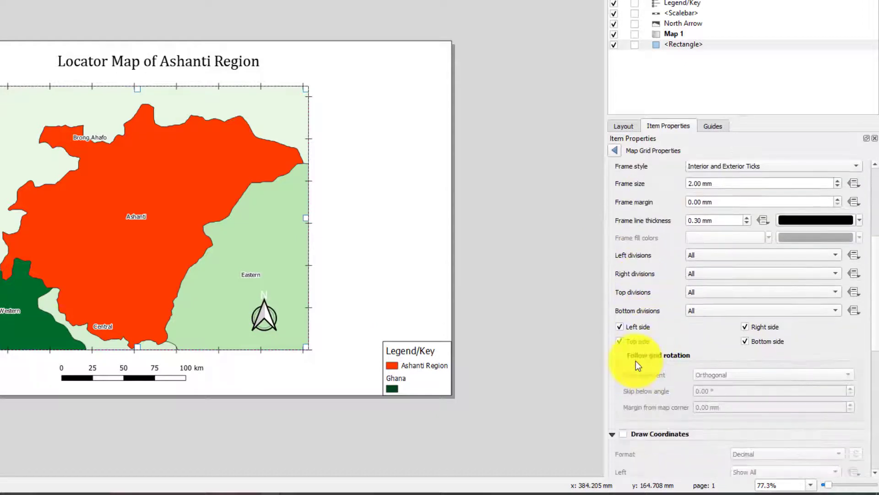
{"action": "left_click", "coordinate": [641, 362]}
{"action": "scroll", "coordinate": [634, 360], "scroll_direction": "down", "scroll_amount": 3}
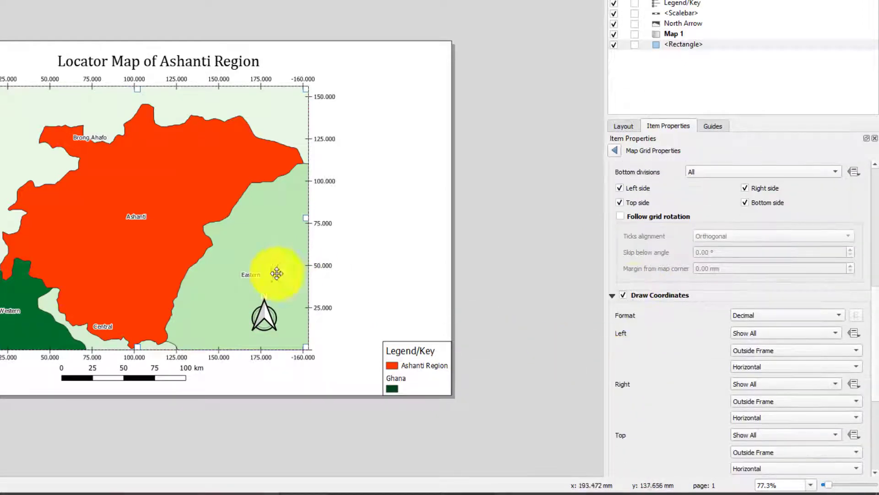
Step: Move the scale bar across the page so it sits beside the legend, below the map
{"action": "left_click_drag", "start_coordinate": [147, 374], "coordinate": [312, 380]}
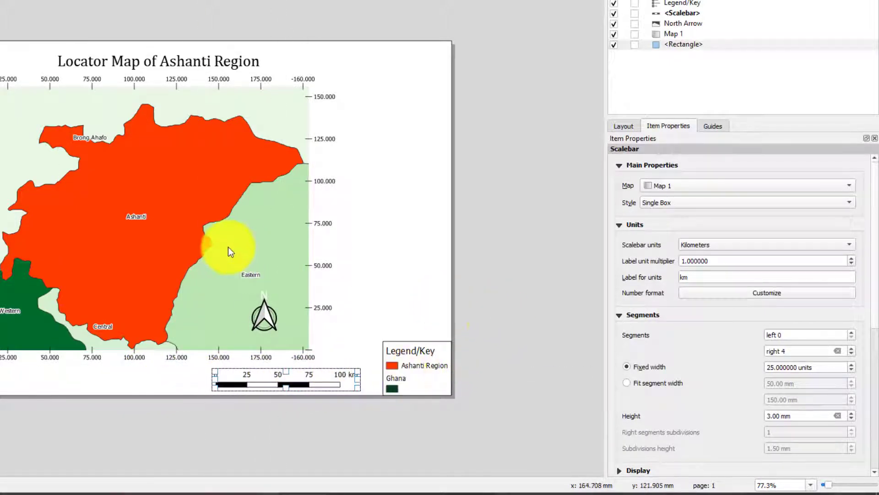
Step: Select Map 1 and reopen the properties of its grid for editing
{"action": "left_click", "coordinate": [180, 246]}
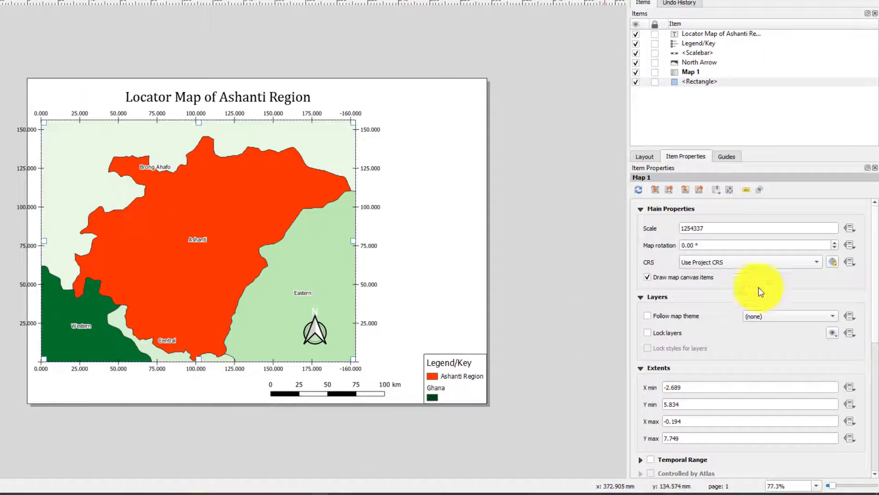
{"action": "scroll", "coordinate": [658, 339], "scroll_direction": "down", "scroll_amount": 3}
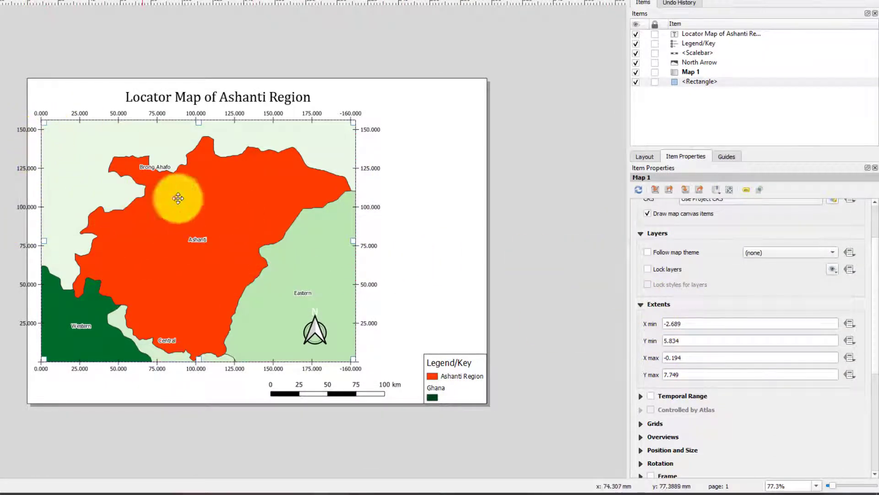
{"action": "scroll", "coordinate": [684, 275], "scroll_direction": "down", "scroll_amount": 1}
{"action": "scroll", "coordinate": [674, 338], "scroll_direction": "down", "scroll_amount": 2}
{"action": "scroll", "coordinate": [659, 348], "scroll_direction": "up", "scroll_amount": 6}
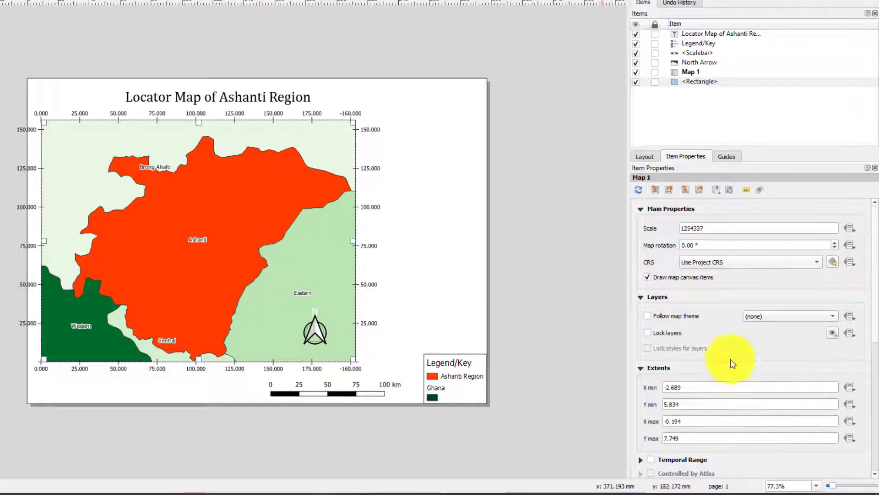
{"action": "scroll", "coordinate": [696, 366], "scroll_direction": "down", "scroll_amount": 6}
{"action": "left_click", "coordinate": [641, 360]}
{"action": "left_click", "coordinate": [668, 379]}
{"action": "left_click", "coordinate": [690, 433]}
Step: Set the grid's X and Y intervals to 30 mm
{"action": "scroll", "coordinate": [687, 348], "scroll_direction": "down", "scroll_amount": 8}
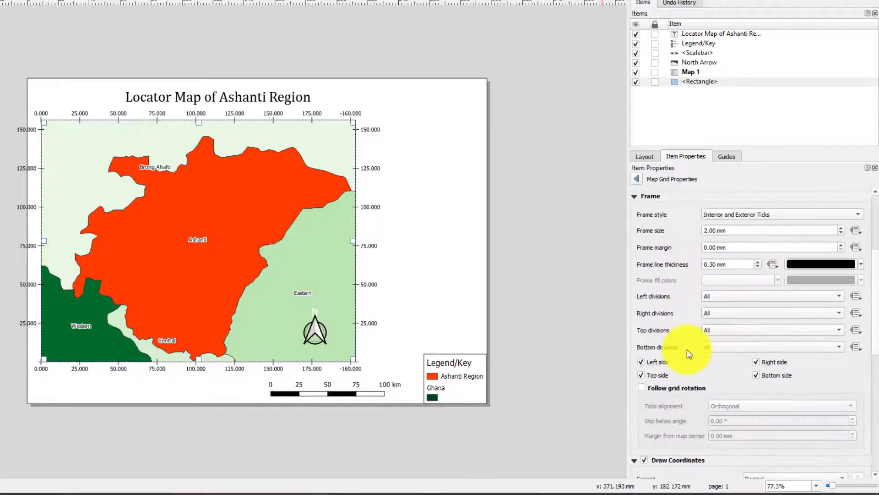
{"action": "scroll", "coordinate": [687, 340], "scroll_direction": "up", "scroll_amount": 5}
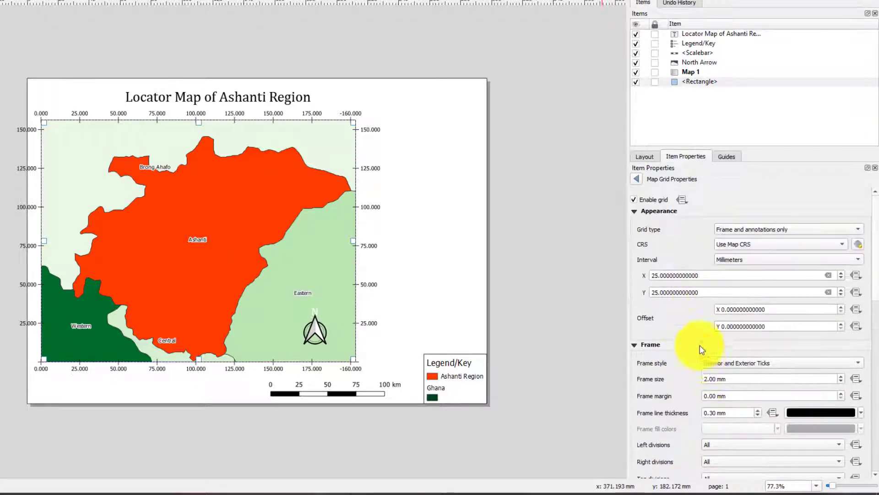
{"action": "left_click_drag", "start_coordinate": [699, 275], "coordinate": [657, 275]}
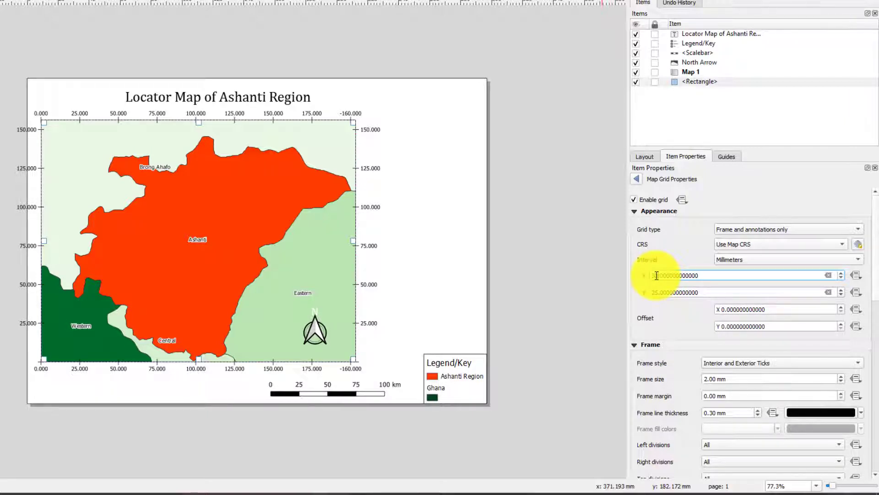
{"action": "left_click", "coordinate": [657, 289]}
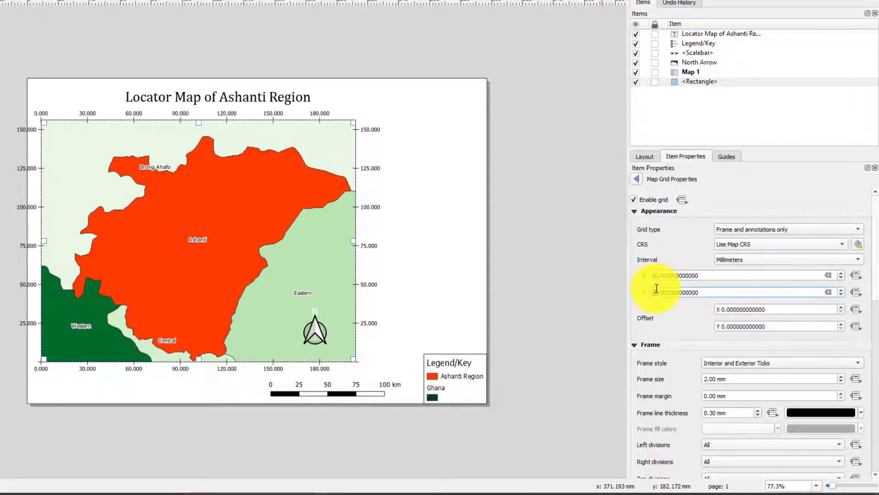
{"action": "left_click", "coordinate": [664, 272]}
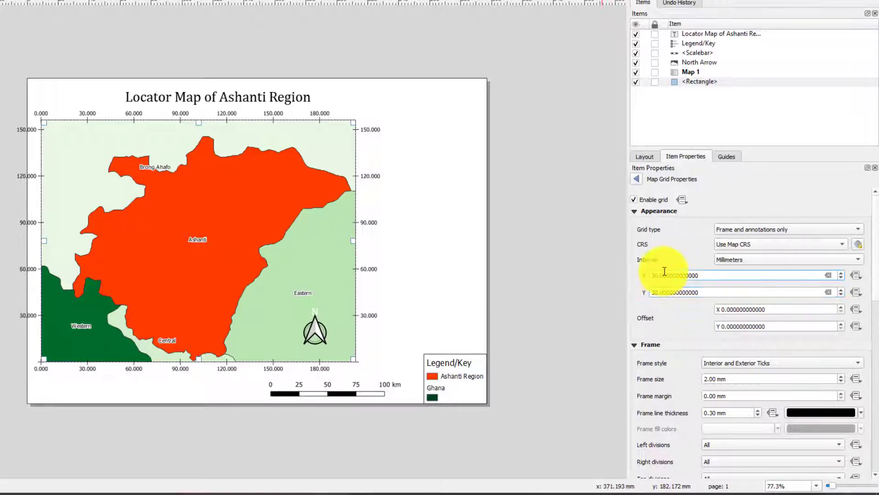
{"action": "left_click", "coordinate": [705, 330]}
Step: Set the orientation of the map's left and right grid coordinates to Vertical Ascending
{"action": "scroll", "coordinate": [705, 330], "scroll_direction": "down", "scroll_amount": 15}
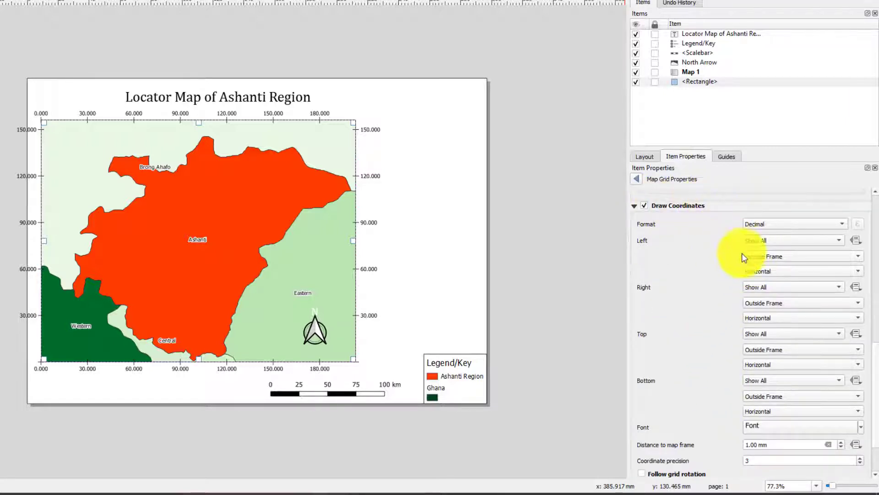
{"action": "left_click", "coordinate": [762, 270]}
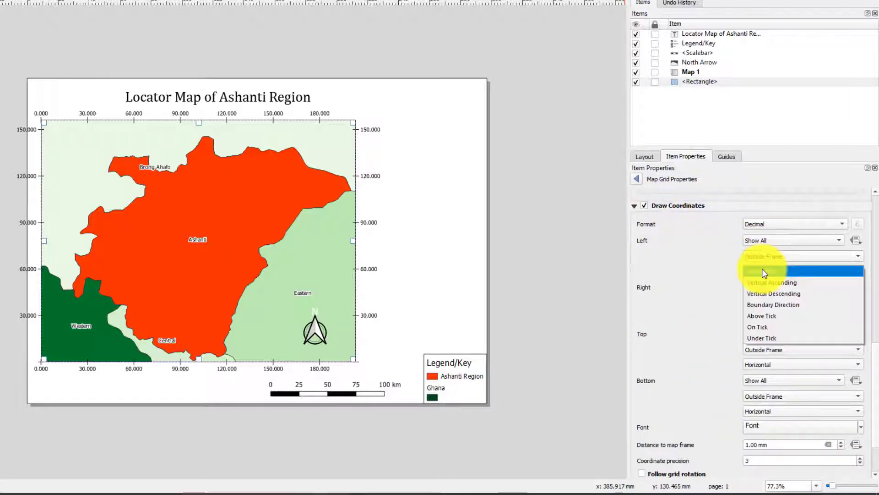
{"action": "left_click", "coordinate": [774, 281]}
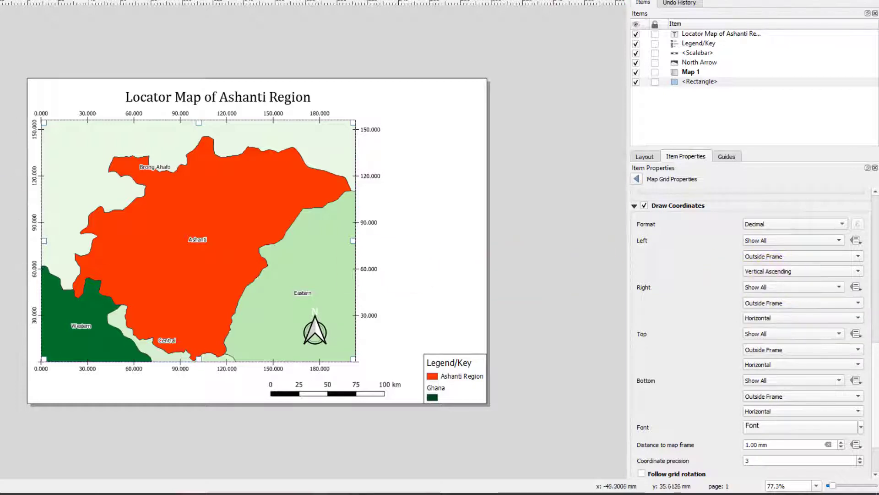
{"action": "left_click", "coordinate": [762, 319]}
{"action": "left_click", "coordinate": [771, 331]}
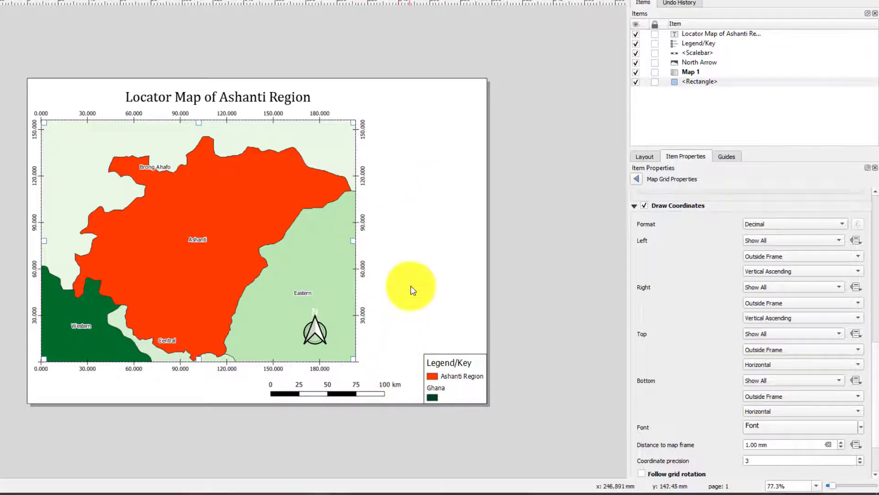
{"action": "left_click", "coordinate": [600, 288]}
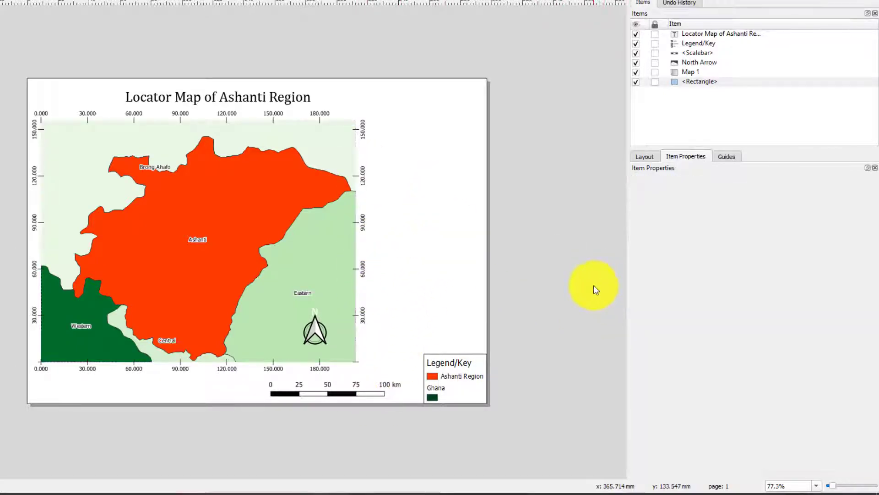
Step: Move Map 1 slightly down the page, leaving more space between the title and the upper coordinates
{"action": "left_click", "coordinate": [302, 226]}
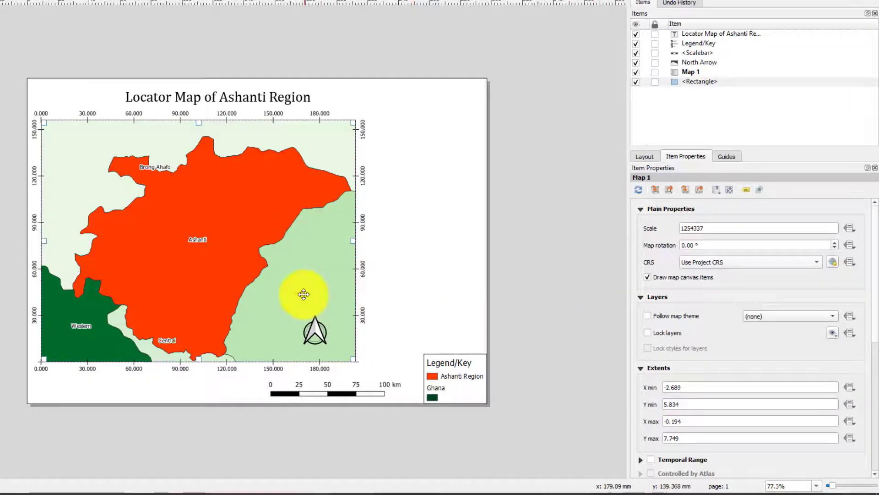
{"action": "left_click_drag", "start_coordinate": [304, 294], "coordinate": [303, 298]}
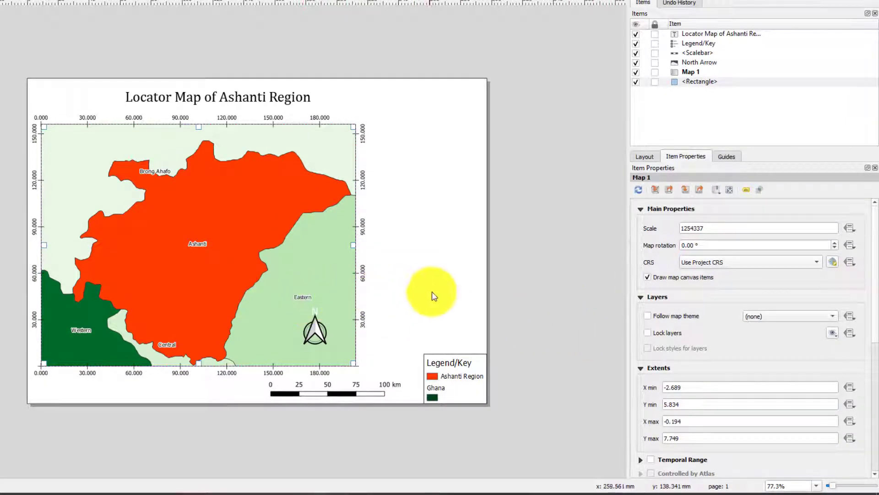
{"action": "left_click", "coordinate": [589, 261]}
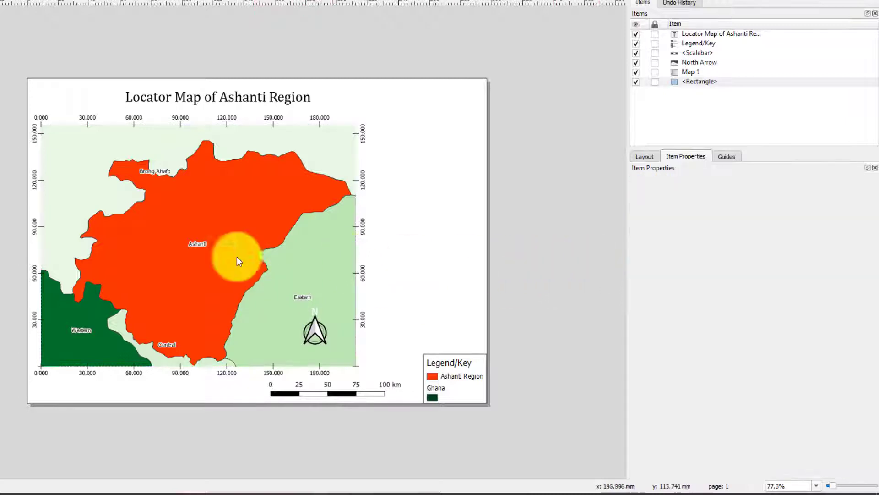
{"action": "left_click", "coordinate": [237, 260]}
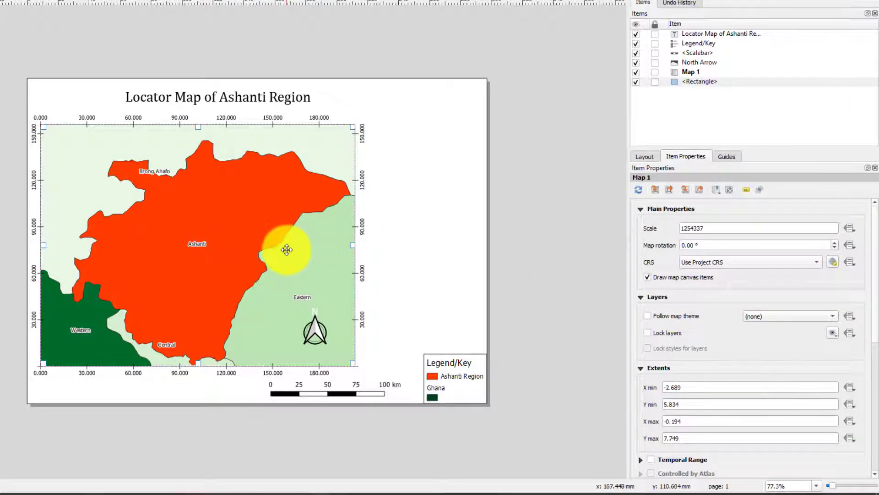
Step: Lock the layers of Map 1, then switch to the main QGIS window and hide the Ashanti Region layer
{"action": "left_click", "coordinate": [654, 334]}
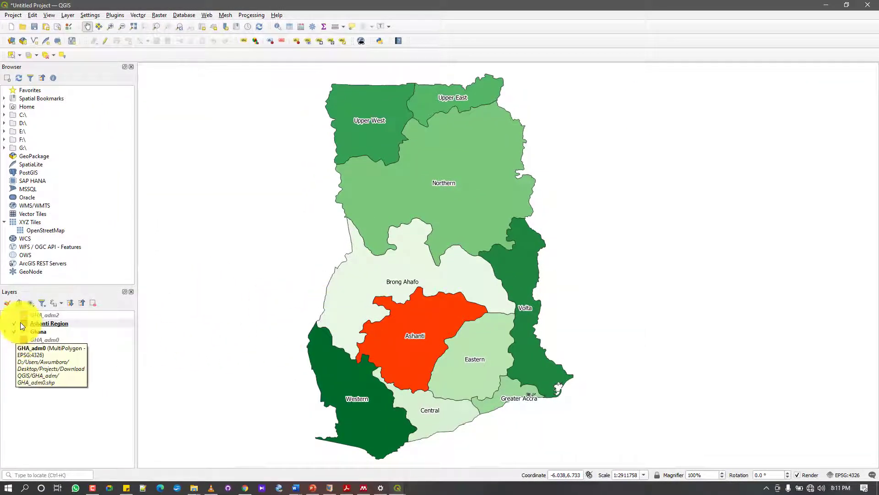
{"action": "left_click", "coordinate": [14, 323]}
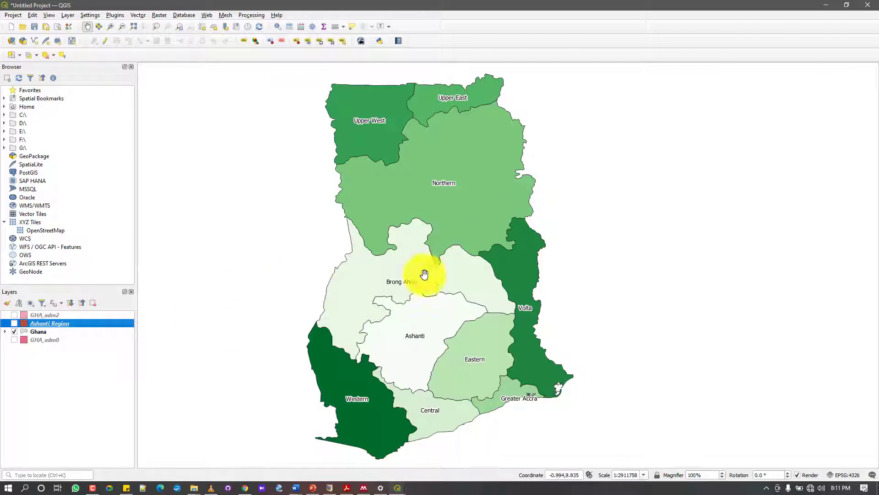
Step: Return to the Locator Map layout and add a second, portrait-shaped map in the blank space beside the main map, above the legend
{"action": "left_click", "coordinate": [398, 488]}
{"action": "left_click", "coordinate": [433, 458]}
{"action": "left_click", "coordinate": [461, 278]}
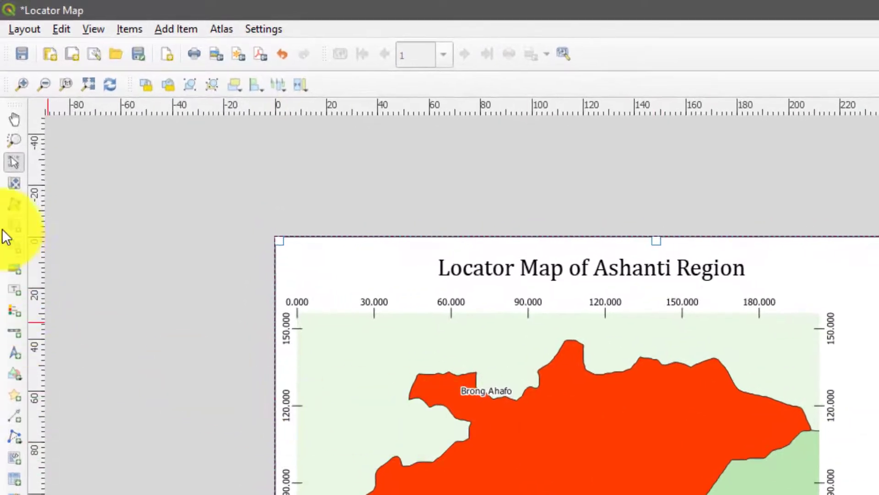
{"action": "left_click", "coordinate": [8, 213]}
{"action": "left_click_drag", "start_coordinate": [537, 257], "coordinate": [645, 399]}
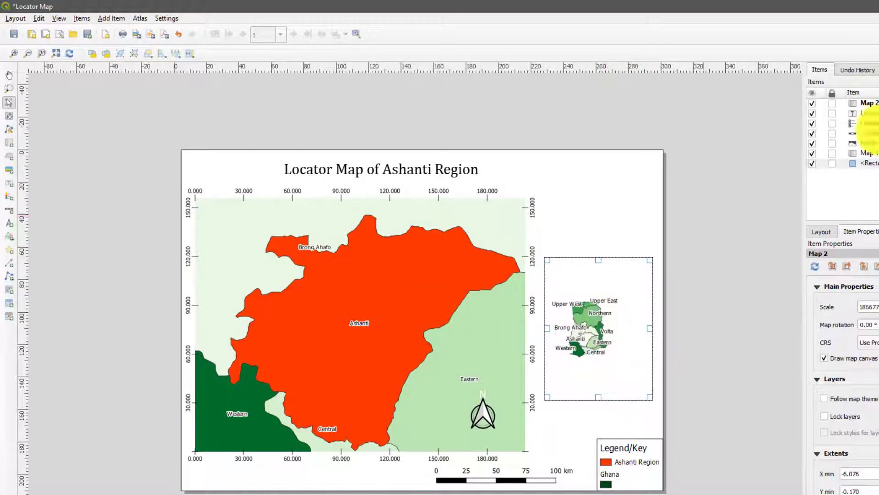
Step: In the main QGIS window, set the Ghana layer's labeling to No Labels and apply it
{"action": "key", "text": "alt+Tab"}
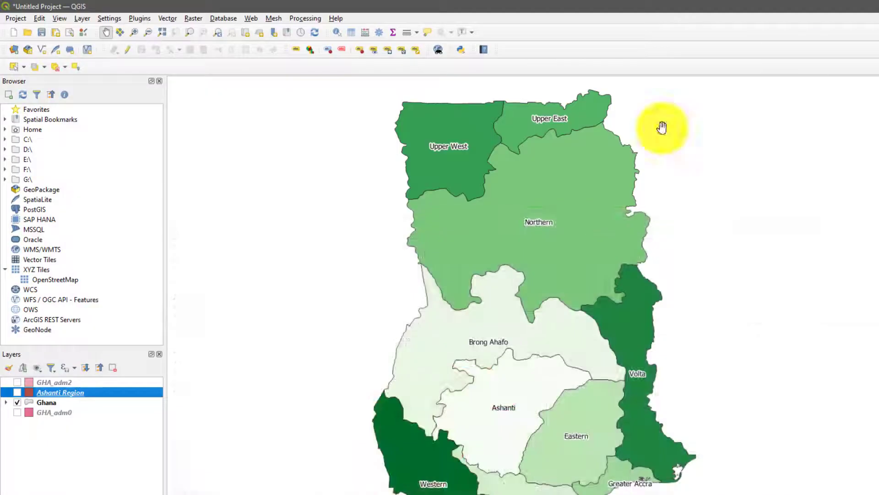
{"action": "double_click", "coordinate": [49, 402]}
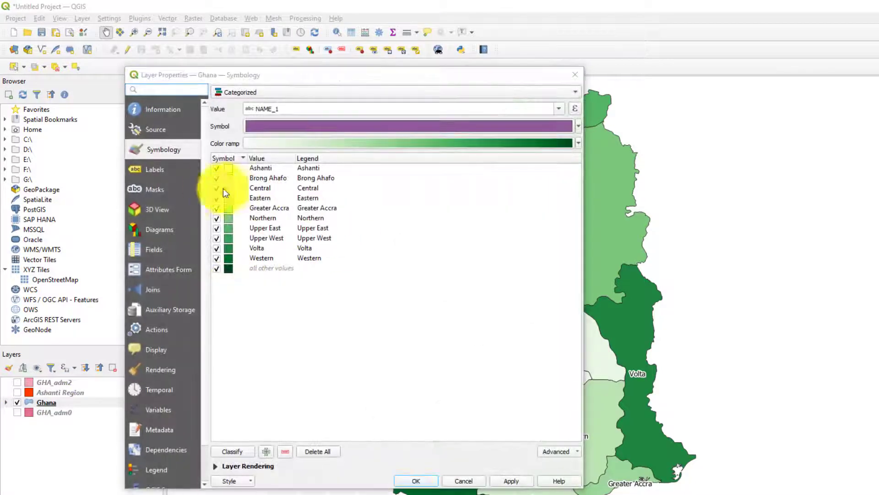
{"action": "left_click", "coordinate": [167, 172]}
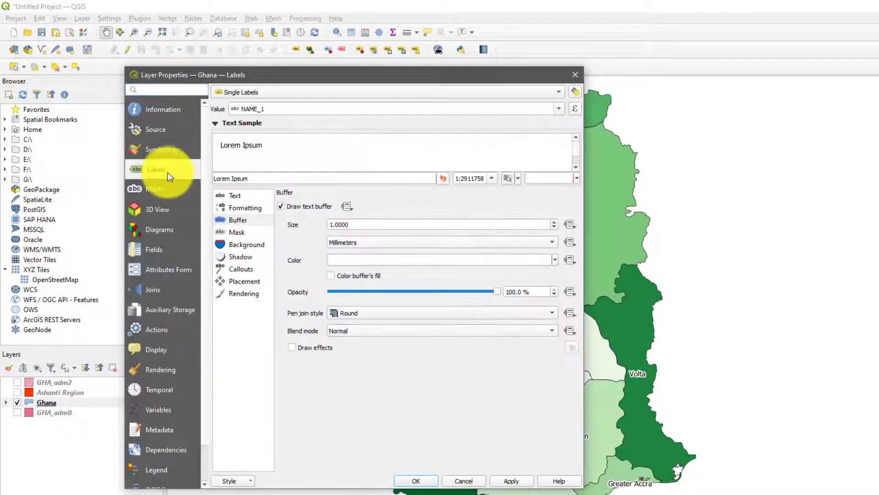
{"action": "left_click", "coordinate": [298, 94]}
{"action": "left_click", "coordinate": [291, 78]}
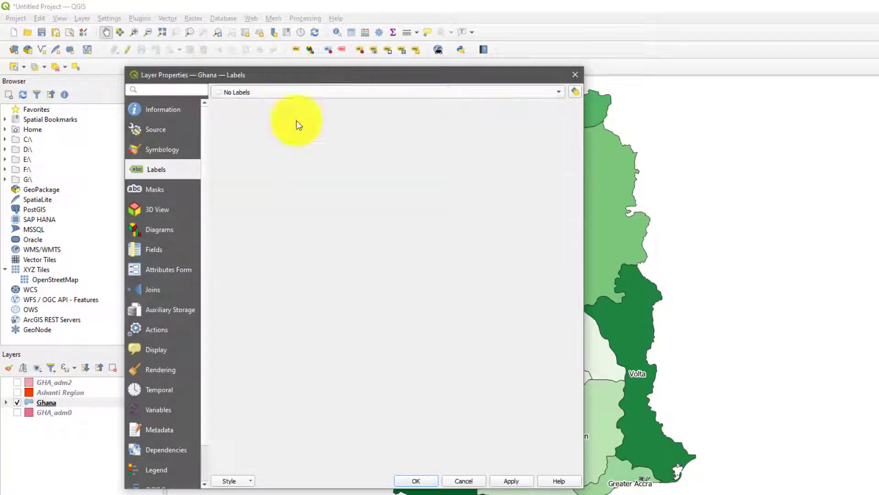
{"action": "left_click", "coordinate": [427, 480]}
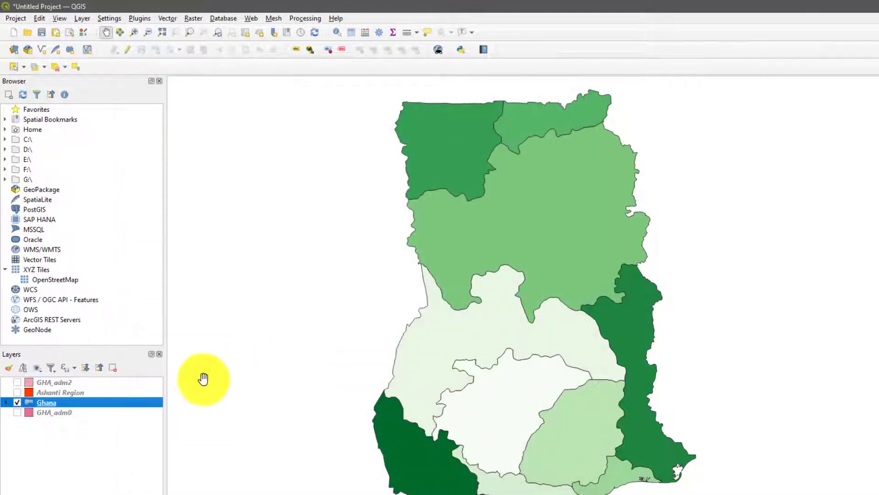
Step: Back in the Locator Map layout, shift and enlarge the content of Map 2 so Ghana fills more of its frame
{"action": "key", "text": "alt+Tab"}
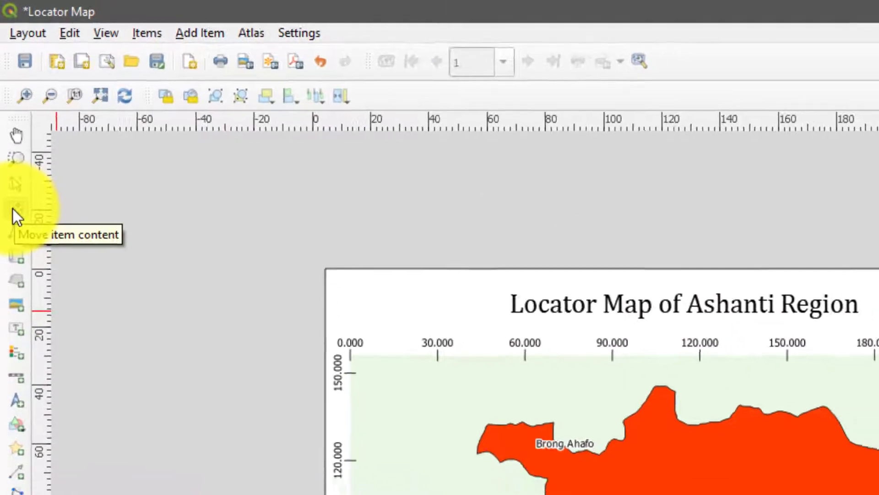
{"action": "left_click", "coordinate": [14, 213]}
{"action": "left_click_drag", "start_coordinate": [610, 310], "coordinate": [597, 317]}
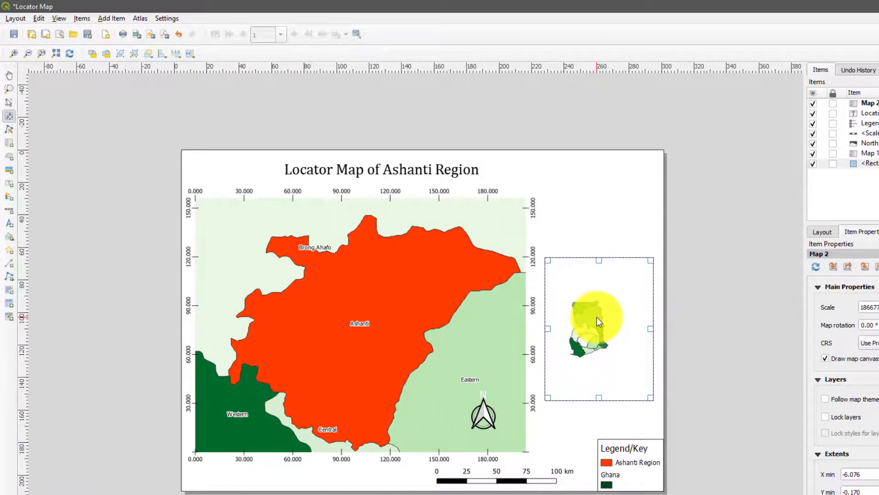
{"action": "scroll", "coordinate": [596, 325], "scroll_direction": "up", "scroll_amount": 5}
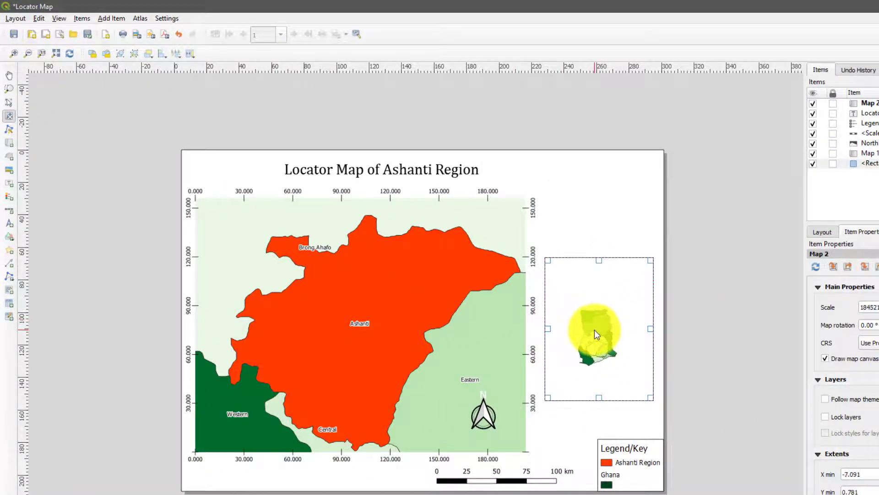
{"action": "scroll", "coordinate": [592, 335], "scroll_direction": "down", "scroll_amount": 1}
{"action": "scroll", "coordinate": [591, 336], "scroll_direction": "up", "scroll_amount": 2}
{"action": "scroll", "coordinate": [617, 346], "scroll_direction": "down", "scroll_amount": 2}
Step: Set the scale of Map 2 to 8060193 and recentre Ghana inside the frame
{"action": "left_click", "coordinate": [867, 307]}
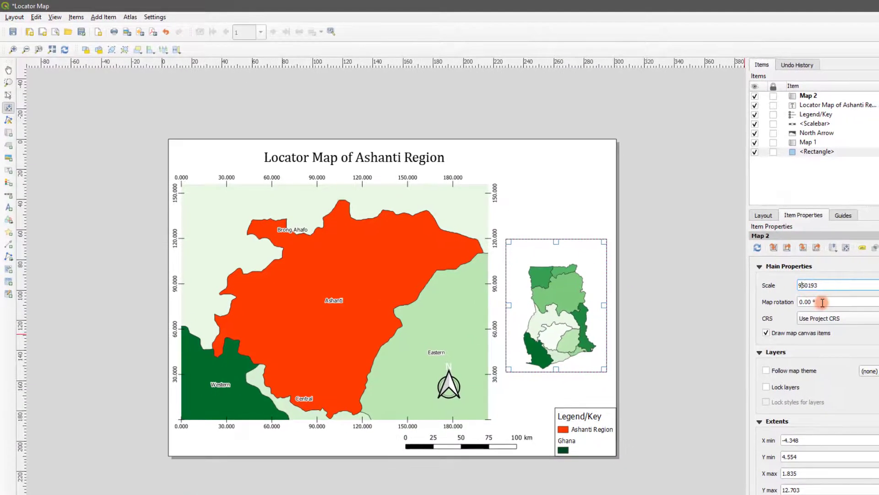
{"action": "type", "text": "0"}
{"action": "key", "text": "Return"}
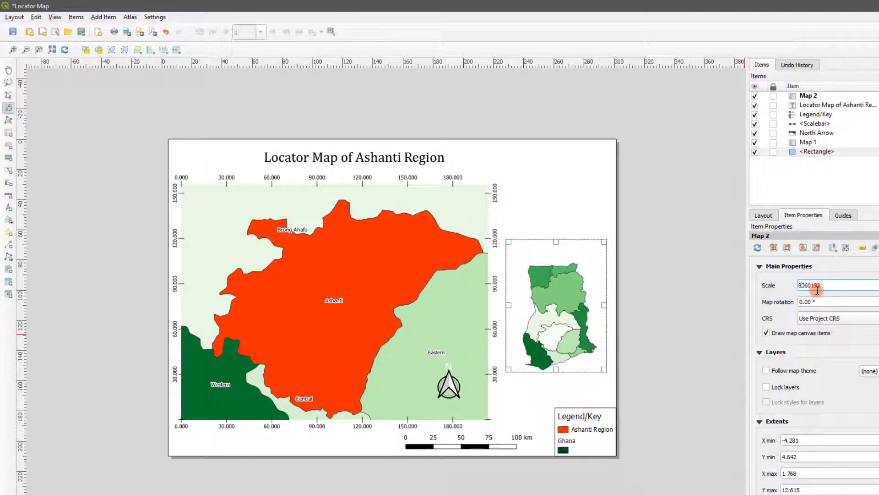
{"action": "key", "text": "Return"}
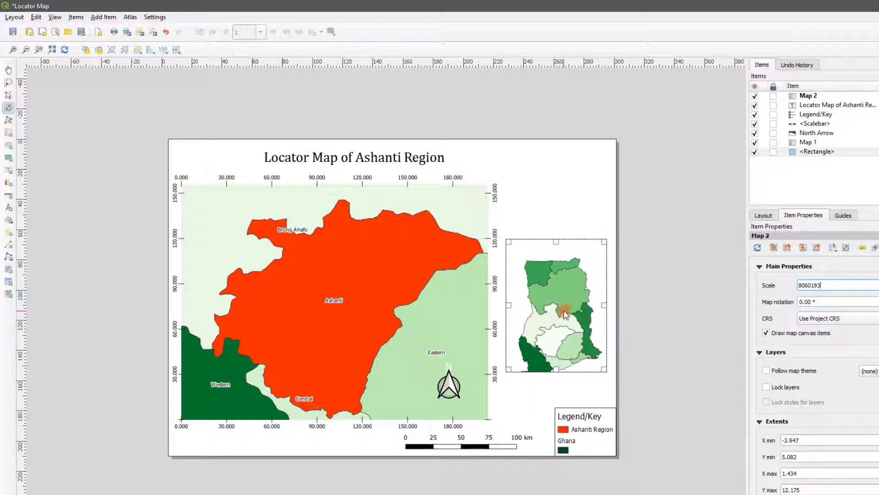
{"action": "left_click_drag", "start_coordinate": [566, 316], "coordinate": [563, 307]}
Step: Set the scale of Map 2 to 8000000 and adjust Ghana's position within the frame
{"action": "left_click", "coordinate": [797, 298]}
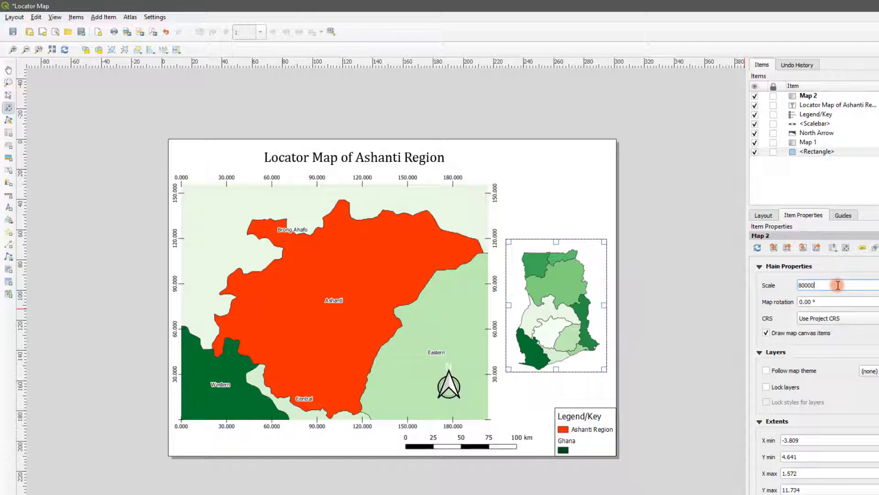
{"action": "key", "text": "Return"}
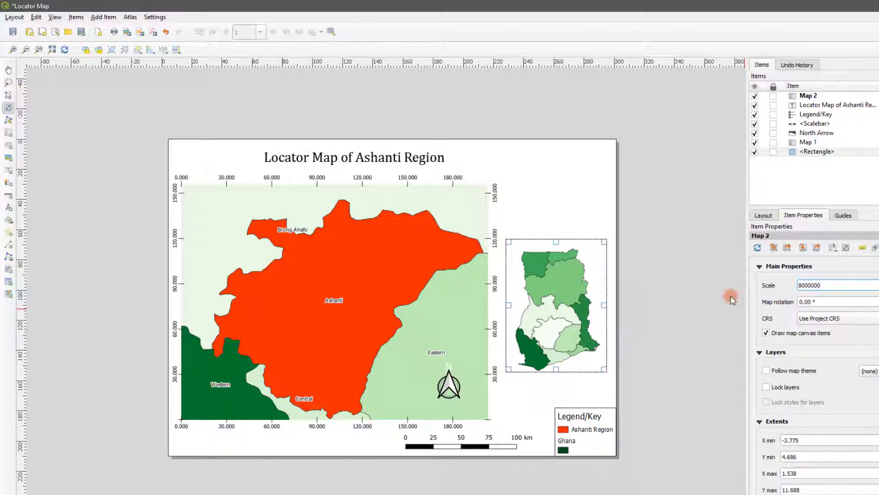
{"action": "left_click_drag", "start_coordinate": [564, 317], "coordinate": [590, 336]}
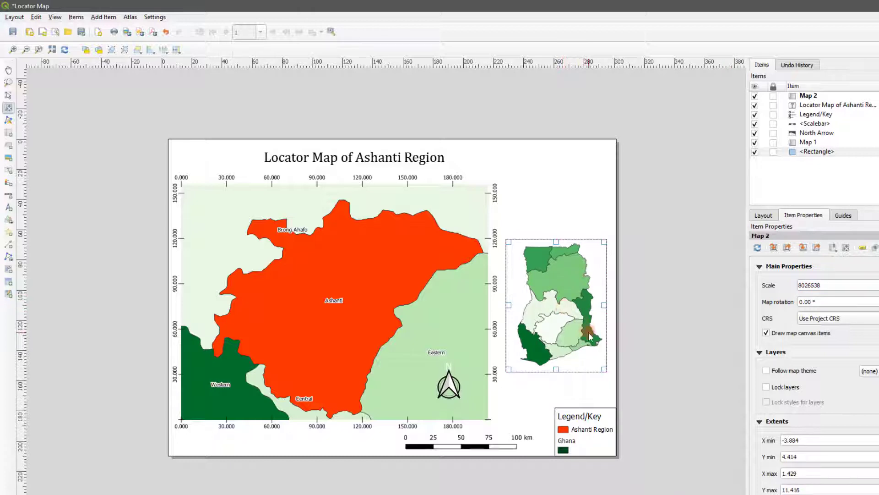
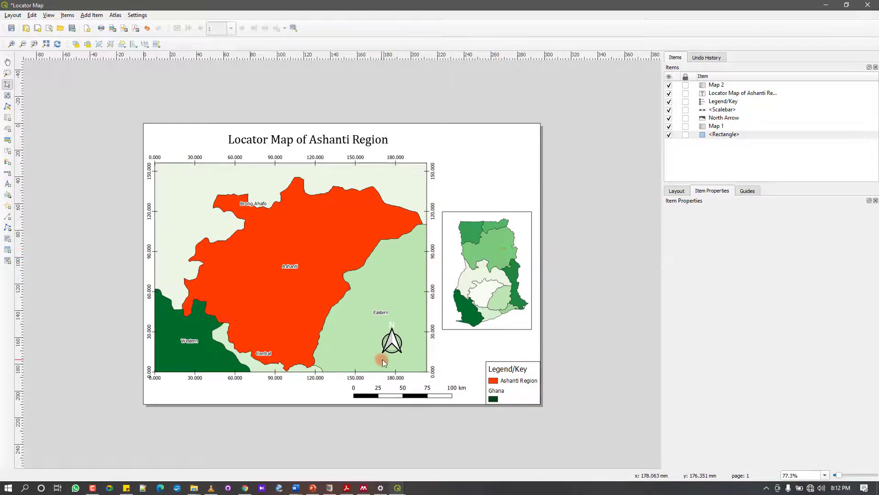
Step: Select Map 2 and add a small north arrow in the upper-right corner of the inset map
{"action": "left_click", "coordinate": [456, 283]}
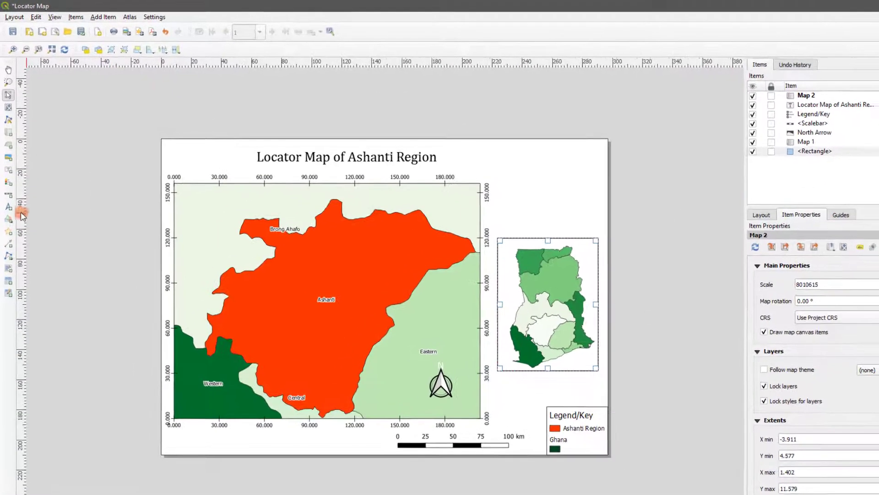
{"action": "left_click", "coordinate": [7, 188]}
{"action": "left_click_drag", "start_coordinate": [590, 251], "coordinate": [601, 262]}
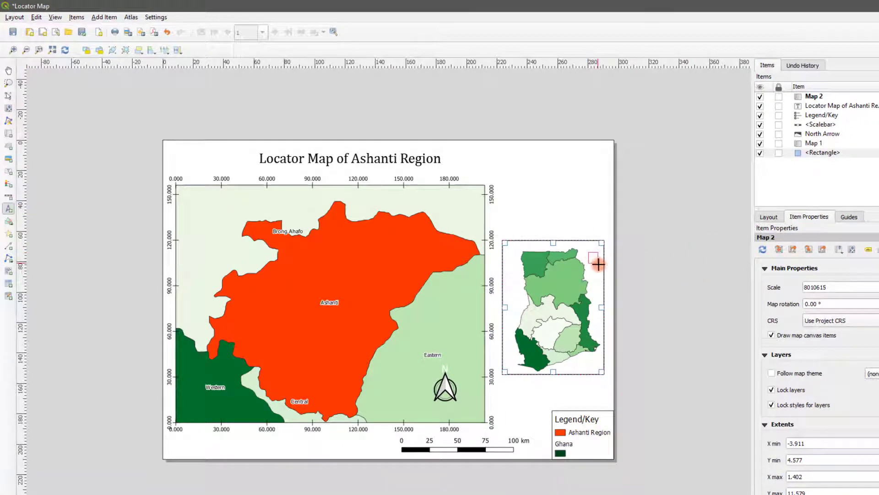
{"action": "left_click", "coordinate": [635, 289]}
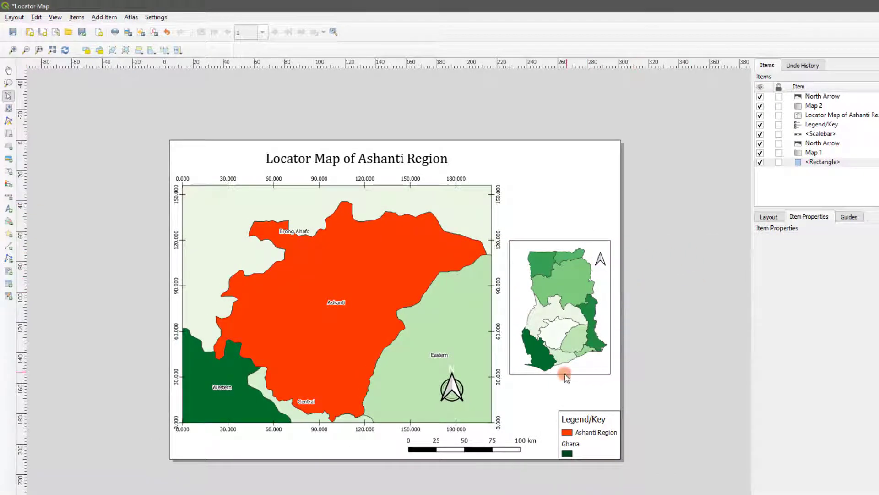
Step: Add a scale bar for Map 2 and position it in the lower-right corner of the inset map
{"action": "left_click", "coordinate": [8, 198]}
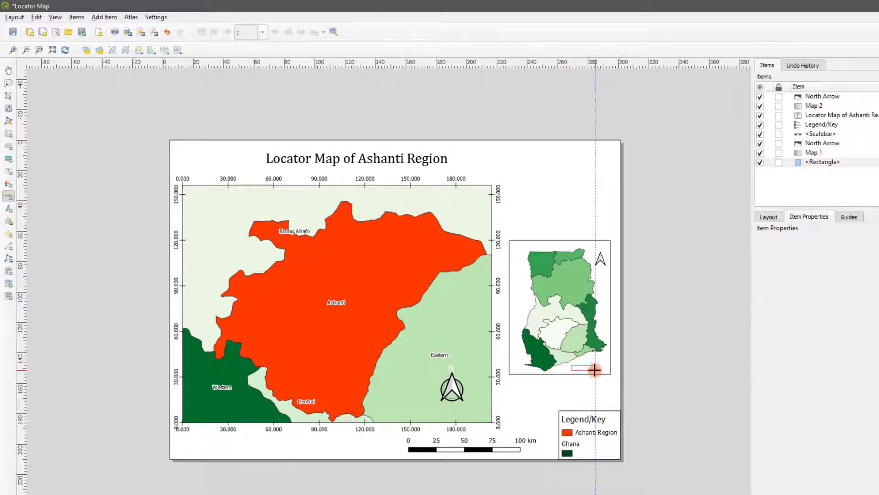
{"action": "left_click_drag", "start_coordinate": [591, 368], "coordinate": [619, 375]}
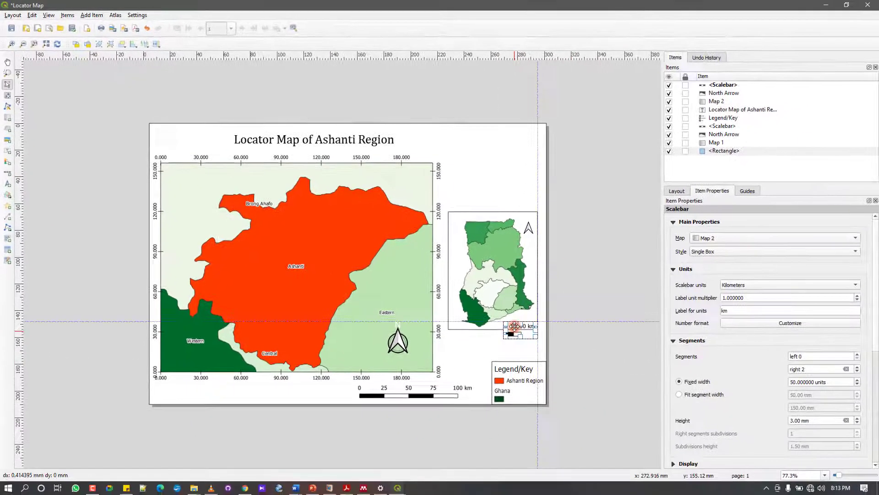
{"action": "left_click_drag", "start_coordinate": [515, 325], "coordinate": [512, 316]}
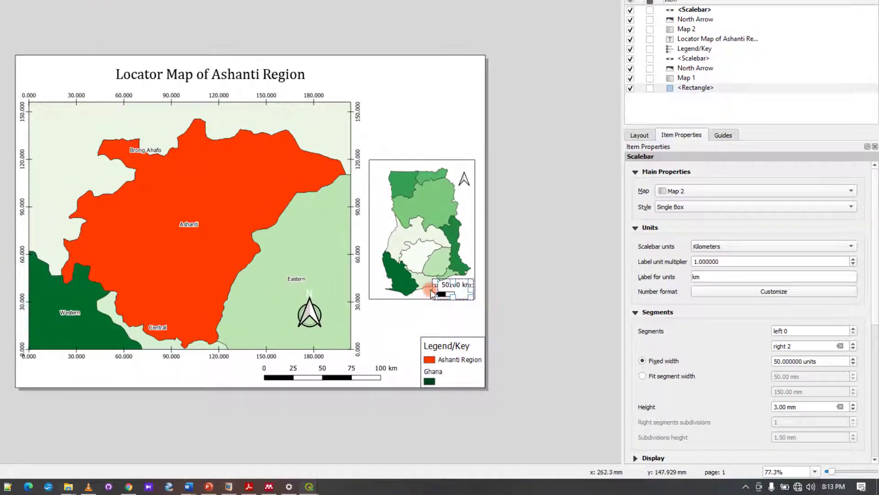
Step: Set the inset scale bar's fixed segment width to 150 units and shift the bar left along the inset's lower edge
{"action": "scroll", "coordinate": [460, 297], "scroll_direction": "up", "scroll_amount": 3}
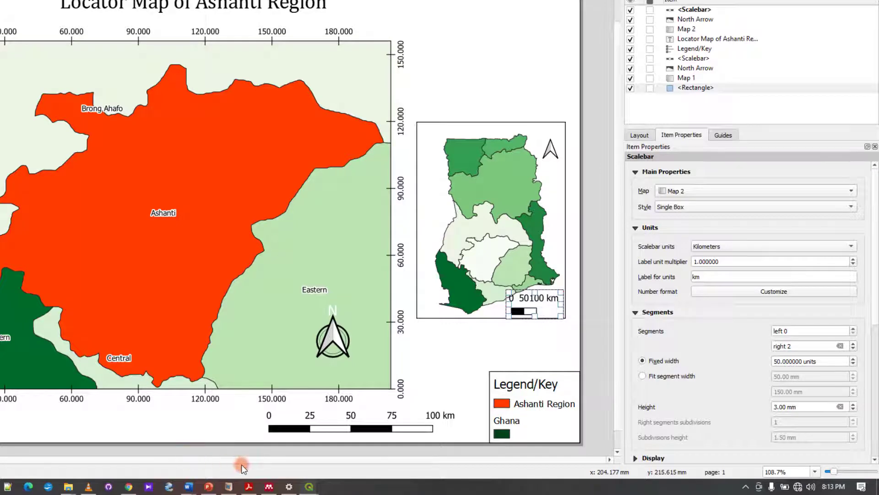
{"action": "double_click", "coordinate": [778, 361]}
{"action": "type", "text": "10"}
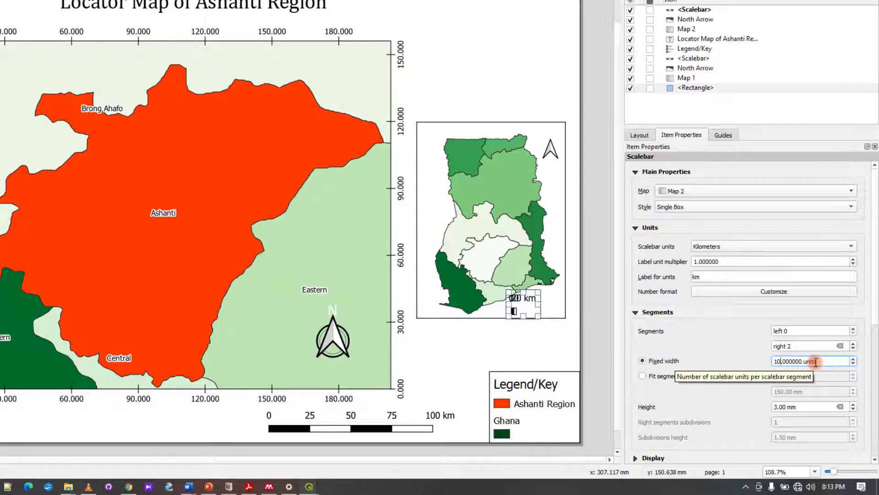
{"action": "type", "text": "0"}
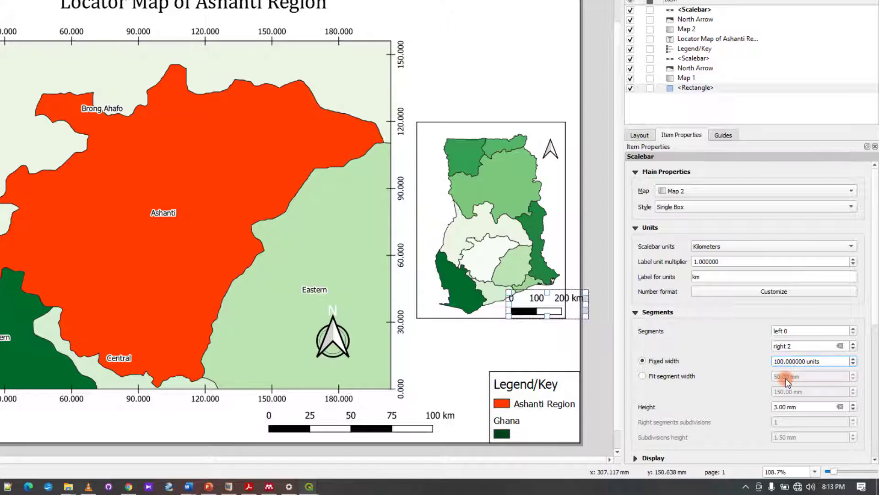
{"action": "key", "text": "BackSpace"}
{"action": "type", "text": "5"}
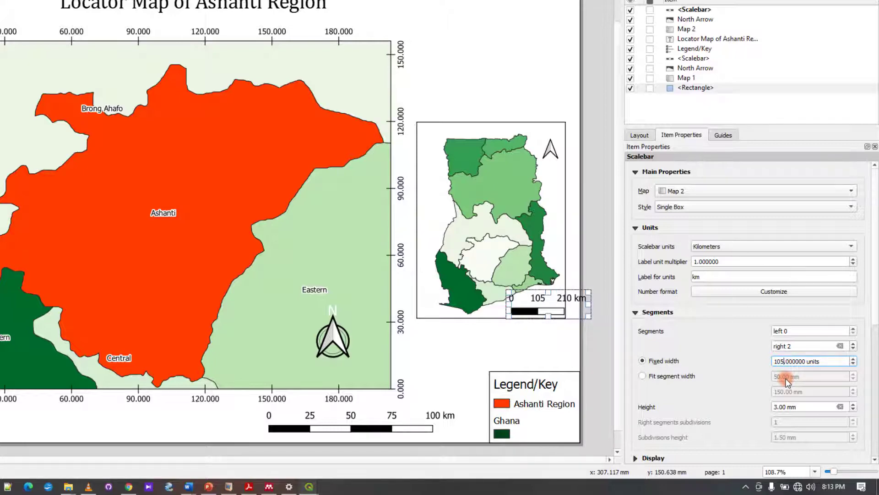
{"action": "key", "text": "BackSpace"}
{"action": "key", "text": "BackSpace"}
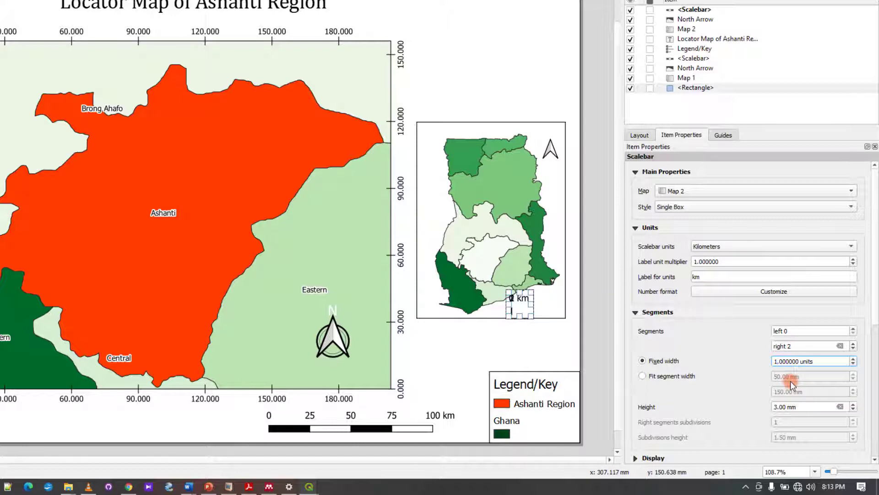
{"action": "type", "text": "50"}
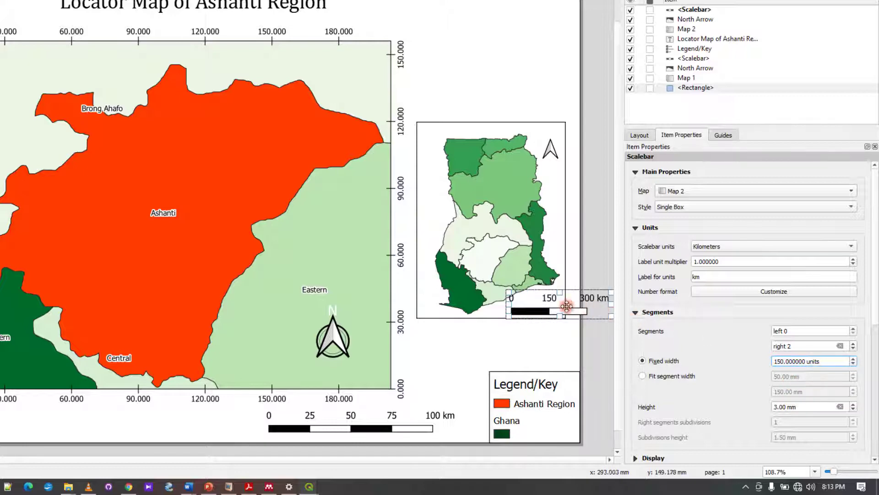
{"action": "left_click_drag", "start_coordinate": [566, 306], "coordinate": [523, 306]}
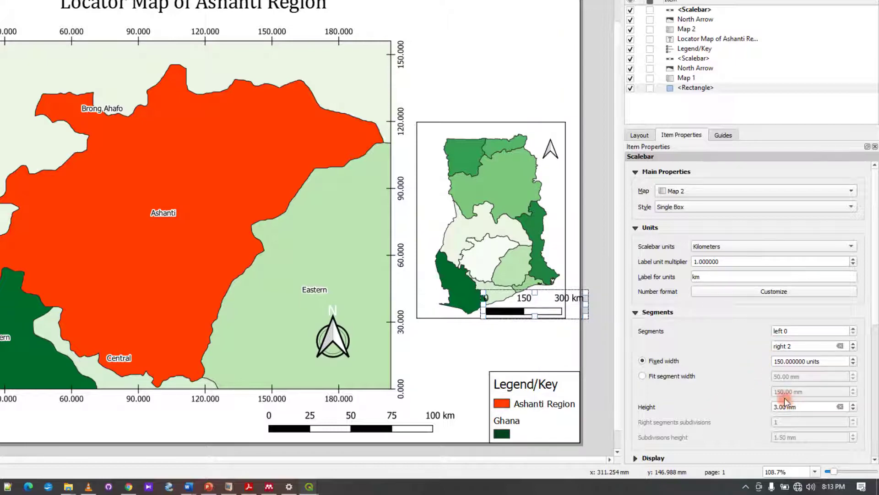
Step: Set the inset scale bar's right segments to 1 and select Map 2
{"action": "scroll", "coordinate": [752, 364], "scroll_direction": "down", "scroll_amount": 5}
{"action": "scroll", "coordinate": [759, 330], "scroll_direction": "down", "scroll_amount": 3}
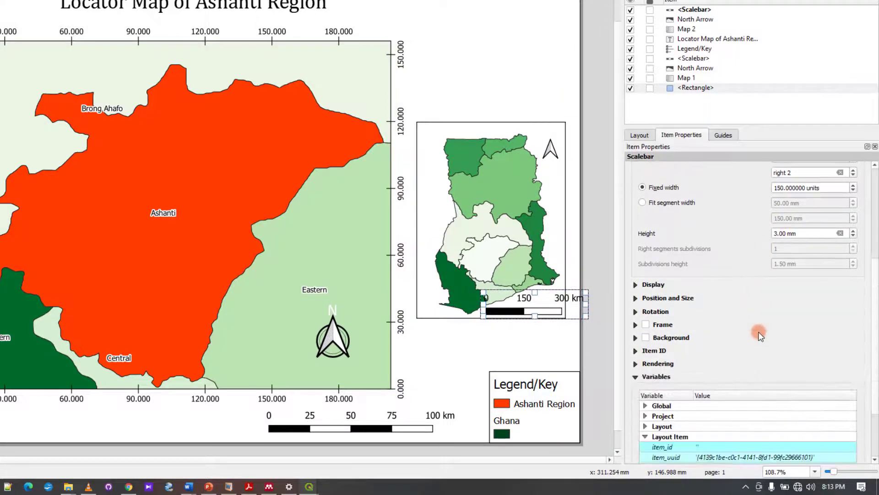
{"action": "scroll", "coordinate": [746, 298], "scroll_direction": "up", "scroll_amount": 5}
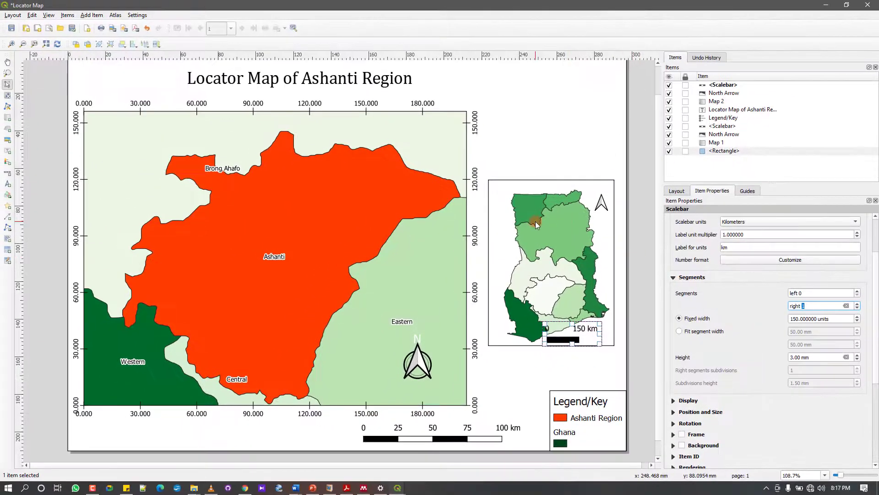
{"action": "left_click", "coordinate": [536, 223]}
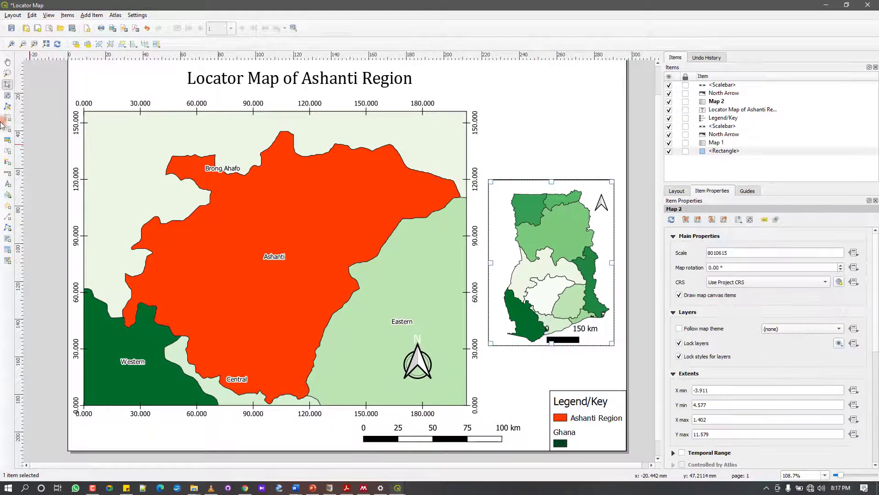
Step: Shift the Ghana map content up and to the left within the inset frame, clearing space above the scale bar
{"action": "left_click", "coordinate": [7, 95]}
{"action": "mouse_move", "coordinate": [521, 229]}
{"action": "left_mouse_down"}
{"action": "mouse_move", "coordinate": [538, 241]}
{"action": "mouse_move", "coordinate": [529, 231]}
{"action": "left_mouse_up"}
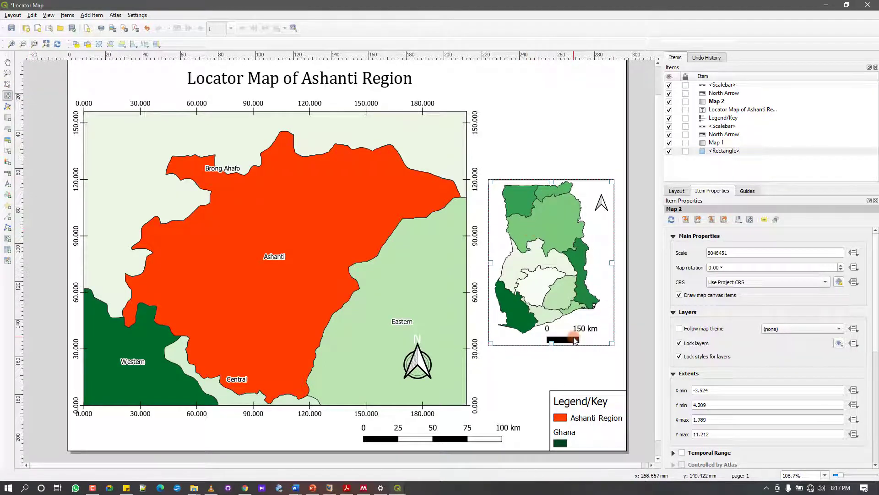
{"action": "left_click", "coordinate": [7, 84]}
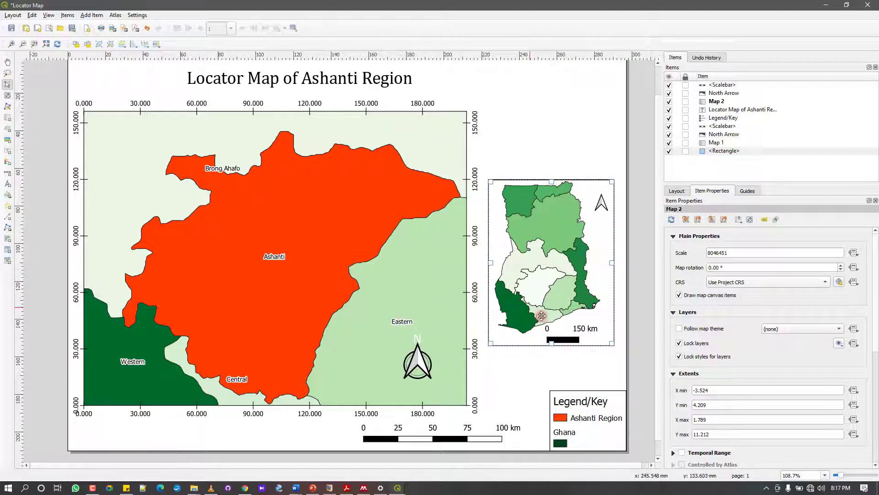
Step: Set the inset scale bar's right segments to 2 and move the bar left to fit inside the inset frame
{"action": "left_click", "coordinate": [572, 340]}
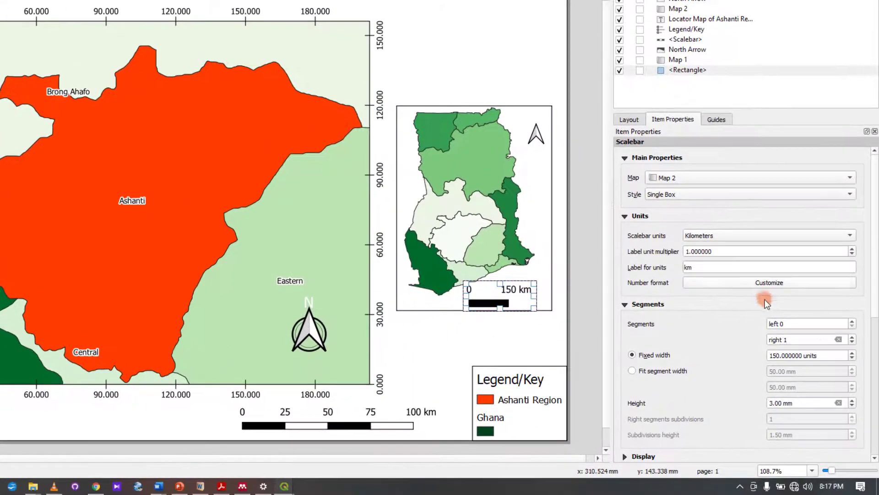
{"action": "left_click", "coordinate": [853, 340]}
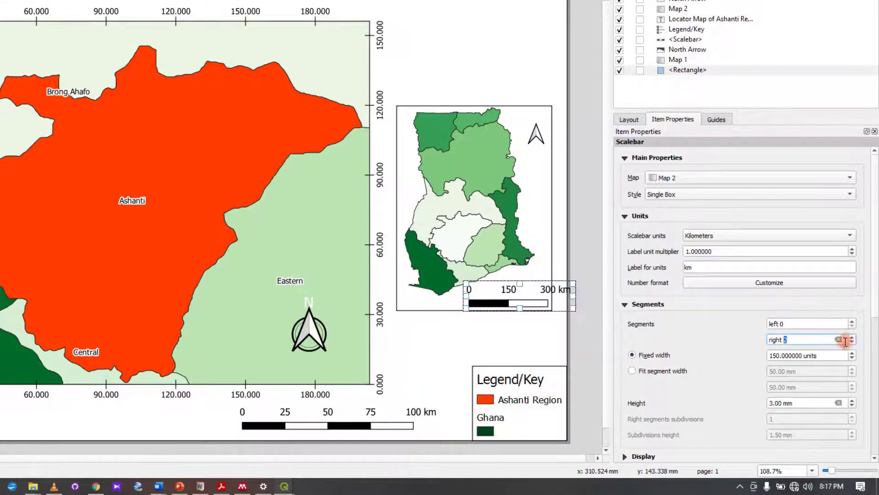
{"action": "left_click_drag", "start_coordinate": [520, 300], "coordinate": [498, 299]}
{"action": "left_click", "coordinate": [578, 310]}
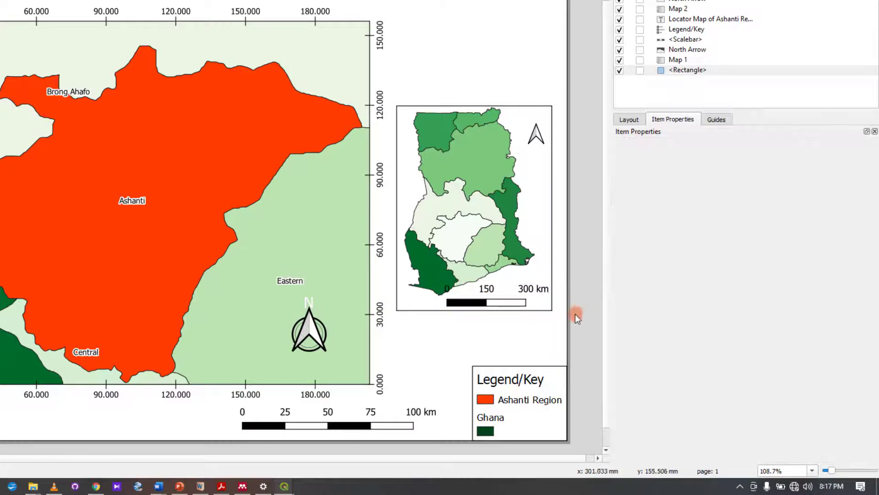
Step: Fine-tune the inset scale bar's position along the lower edge of the Ghana inset and deselect it
{"action": "left_click", "coordinate": [486, 294]}
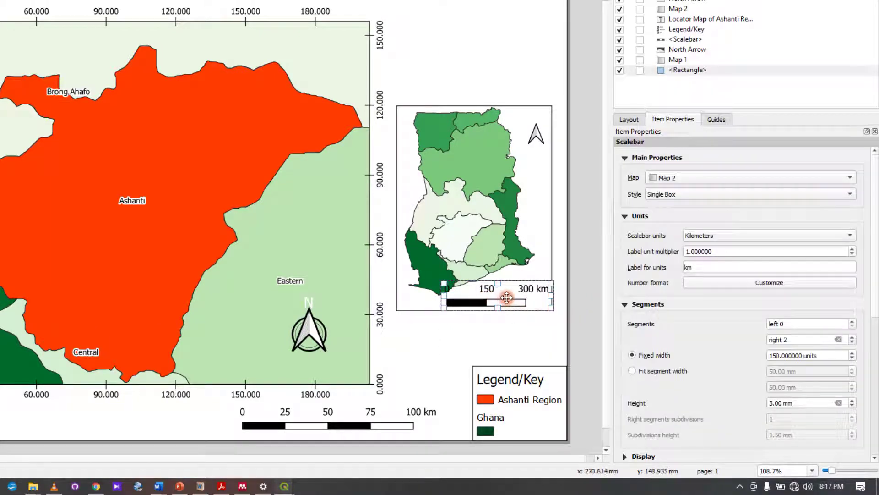
{"action": "left_click_drag", "start_coordinate": [507, 298], "coordinate": [507, 302]}
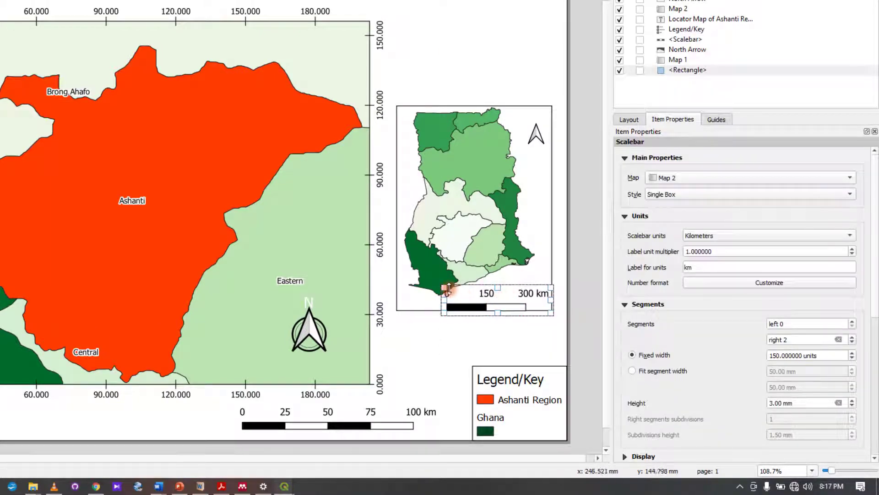
{"action": "left_click_drag", "start_coordinate": [488, 303], "coordinate": [484, 298]}
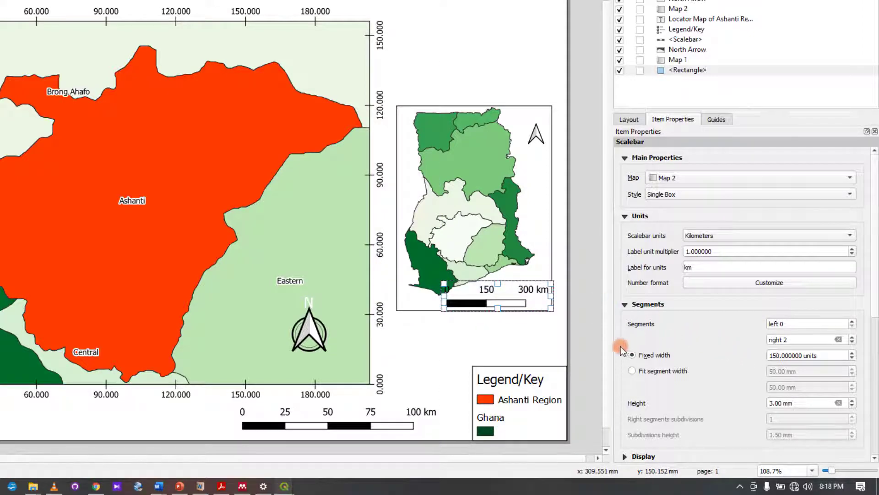
{"action": "left_click", "coordinate": [573, 317]}
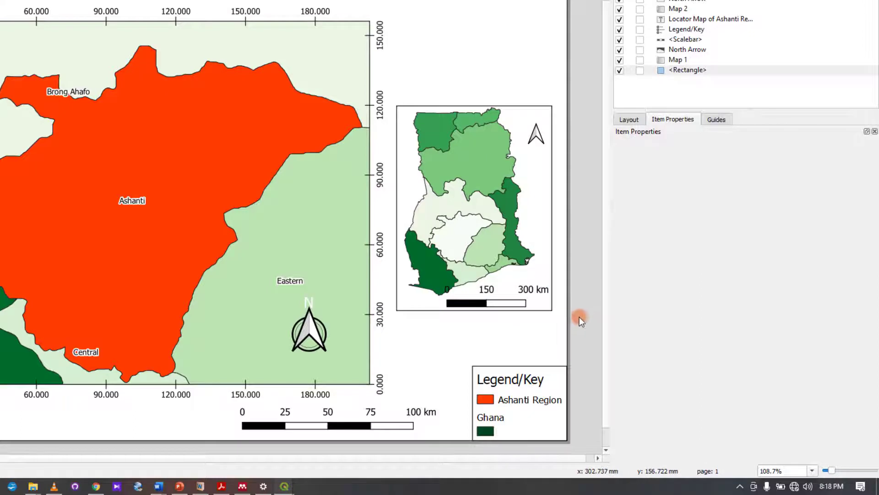
{"action": "left_click", "coordinate": [484, 301]}
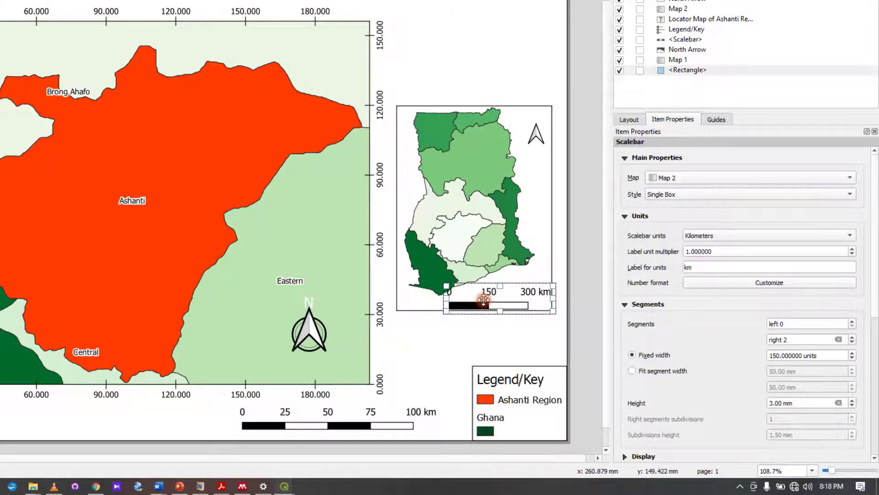
{"action": "left_click_drag", "start_coordinate": [483, 301], "coordinate": [487, 302]}
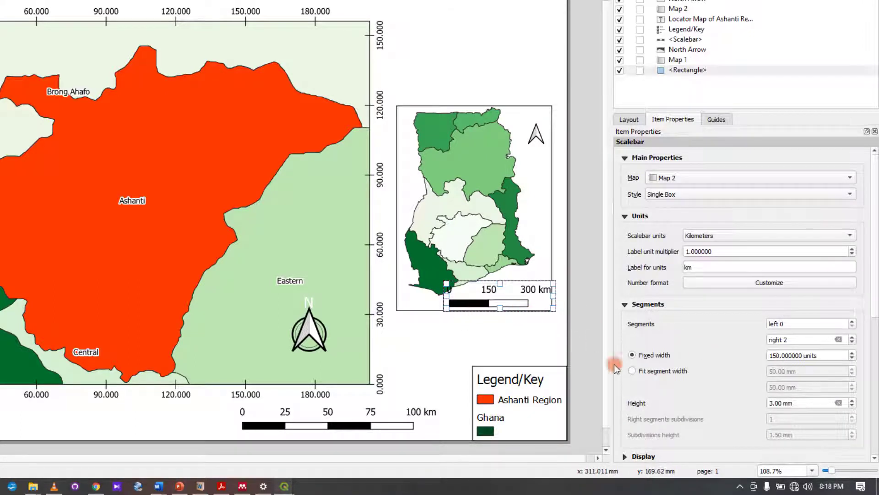
{"action": "scroll", "coordinate": [679, 350], "scroll_direction": "down", "scroll_amount": 10}
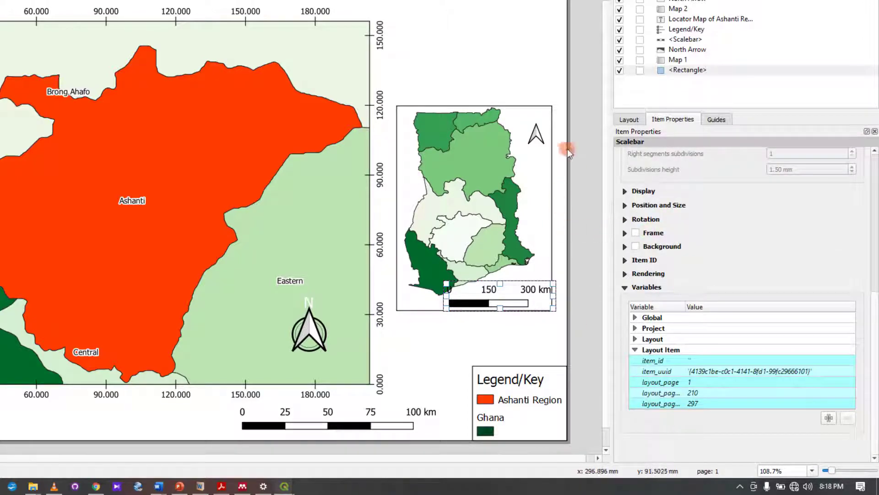
{"action": "left_click", "coordinate": [499, 19]}
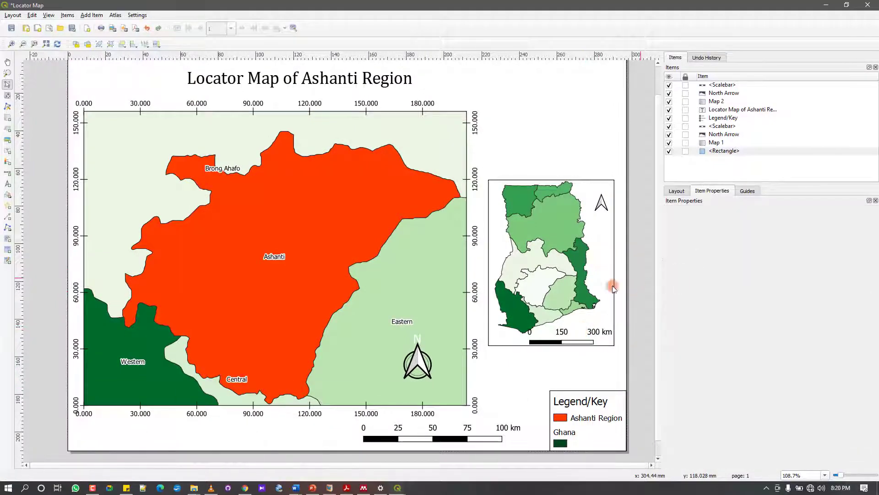
Step: Switch the inset scale bar to Fit segment width and set the minimum segment width to 1 mm
{"action": "left_click", "coordinate": [548, 339]}
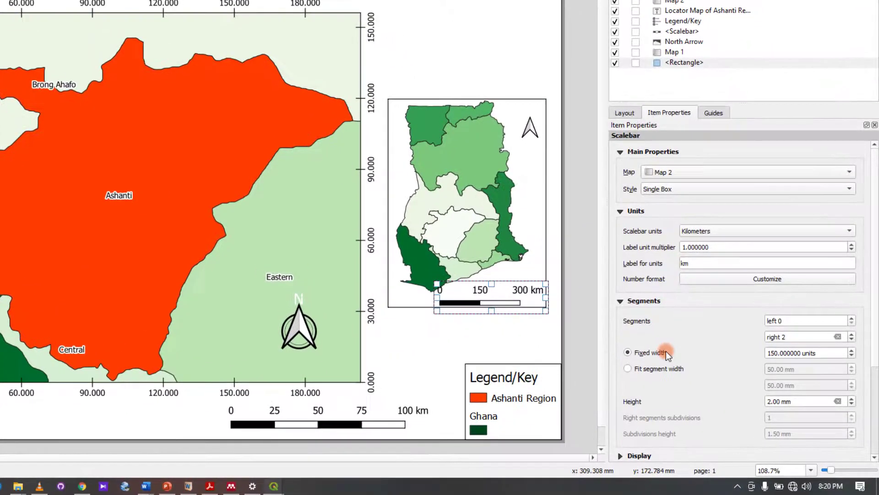
{"action": "left_click", "coordinate": [658, 366]}
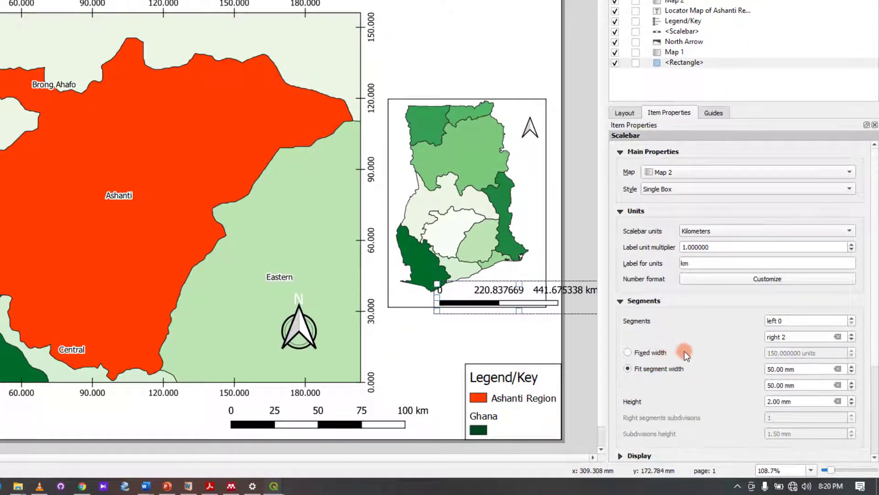
{"action": "scroll", "coordinate": [671, 377], "scroll_direction": "down", "scroll_amount": 1}
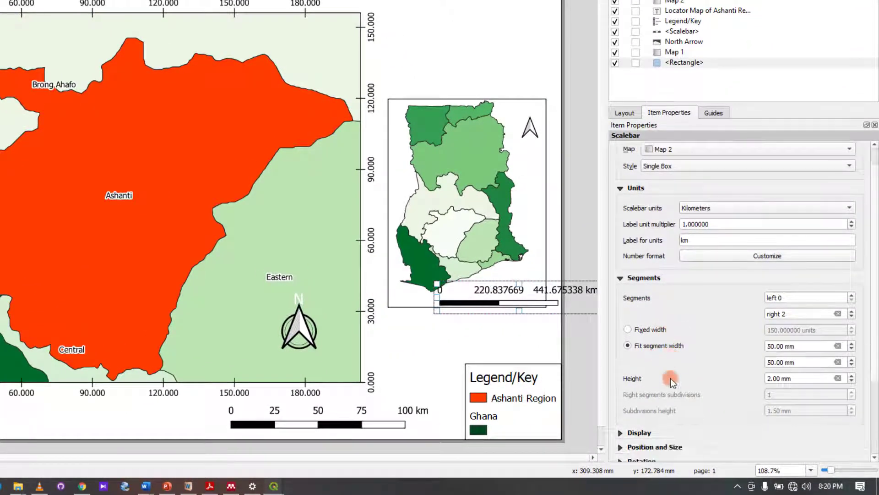
{"action": "left_click", "coordinate": [769, 346]}
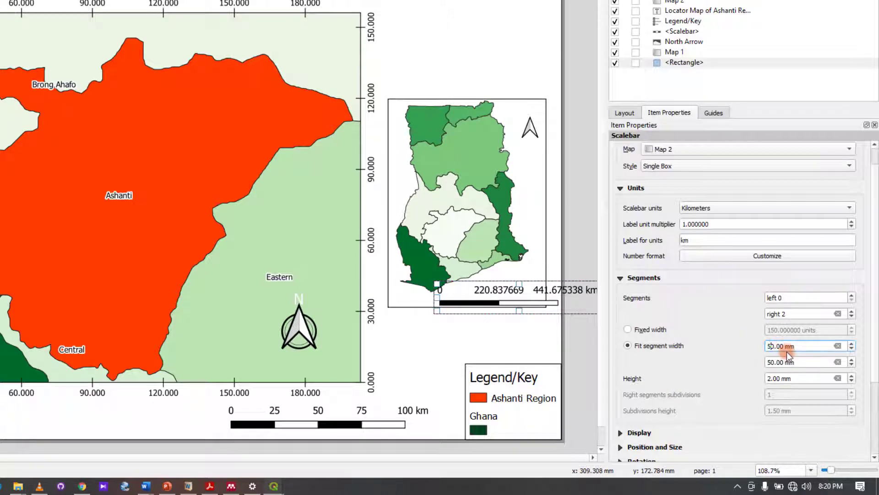
{"action": "key", "text": "BackSpace"}
{"action": "key", "text": "BackSpace"}
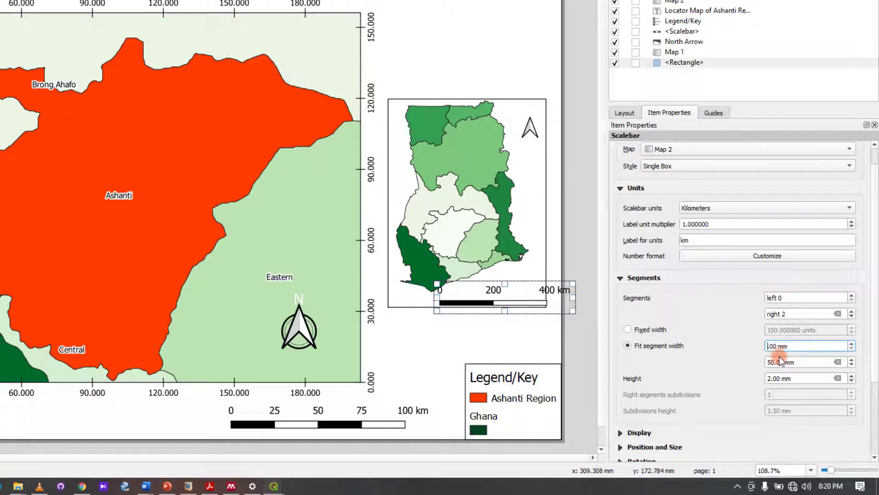
{"action": "type", "text": "1"}
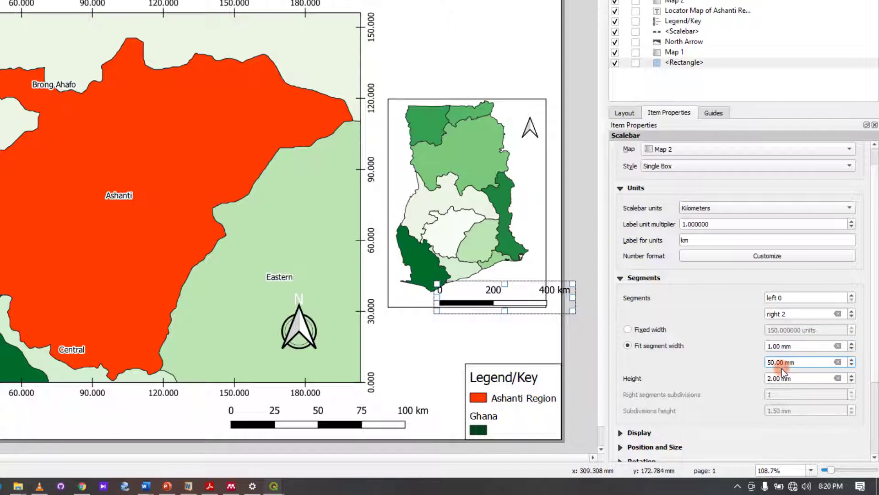
Step: Try a maximum segment width of 10 mm and a minimum of 100 mm for the inset scale bar
{"action": "key", "text": "BackSpace"}
{"action": "type", "text": "1"}
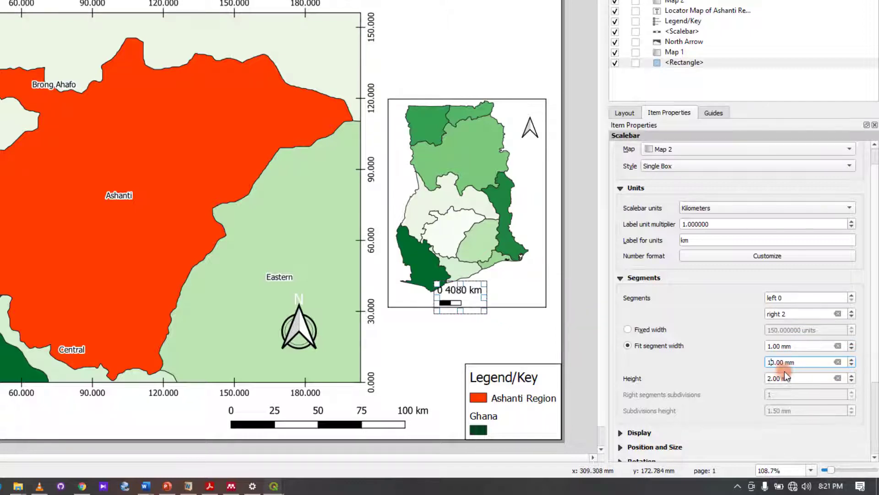
{"action": "left_click", "coordinate": [773, 347]}
{"action": "type", "text": "00"}
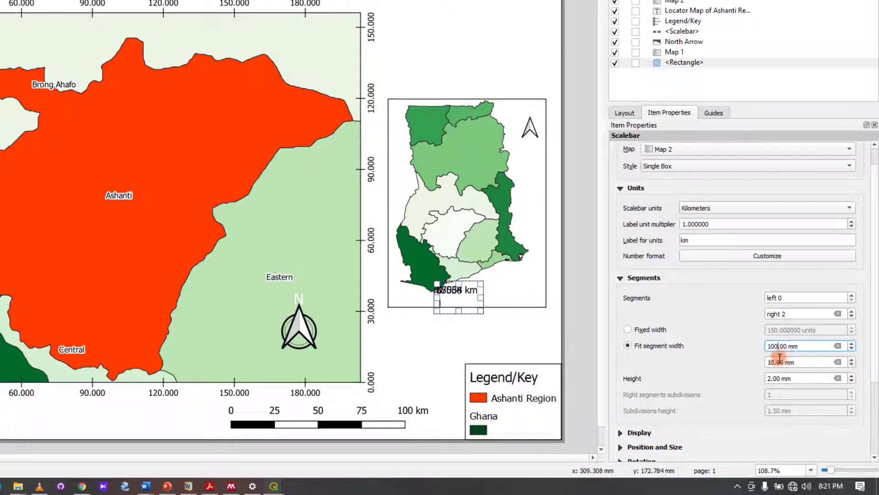
{"action": "key", "text": "BackSpace"}
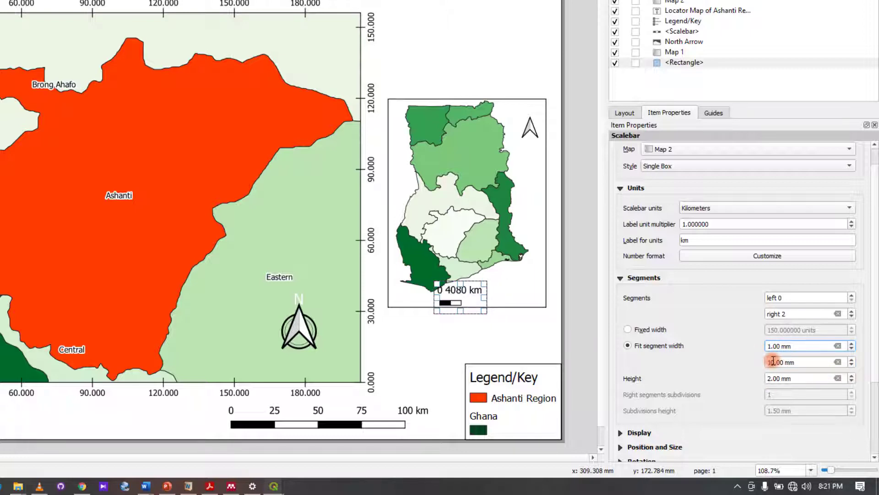
Step: Try maximum segment widths of 100 mm and 50 mm for the inset scale bar
{"action": "left_click", "coordinate": [773, 361]}
{"action": "type", "text": "0"}
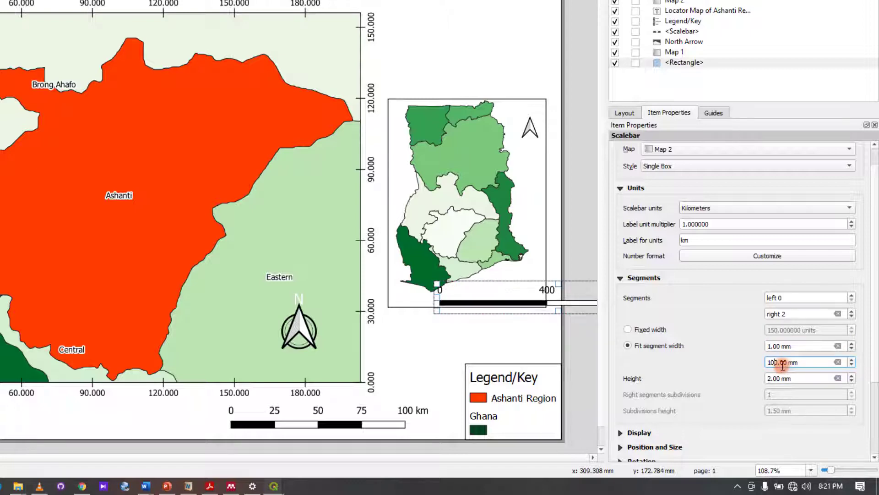
{"action": "key", "text": "BackSpace"}
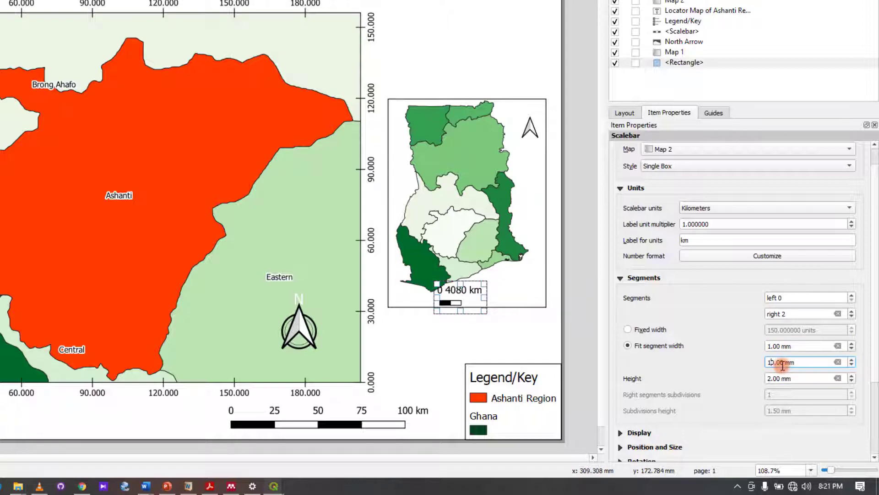
{"action": "key", "text": "Delete"}
{"action": "key", "text": "BackSpace"}
{"action": "type", "text": "50"}
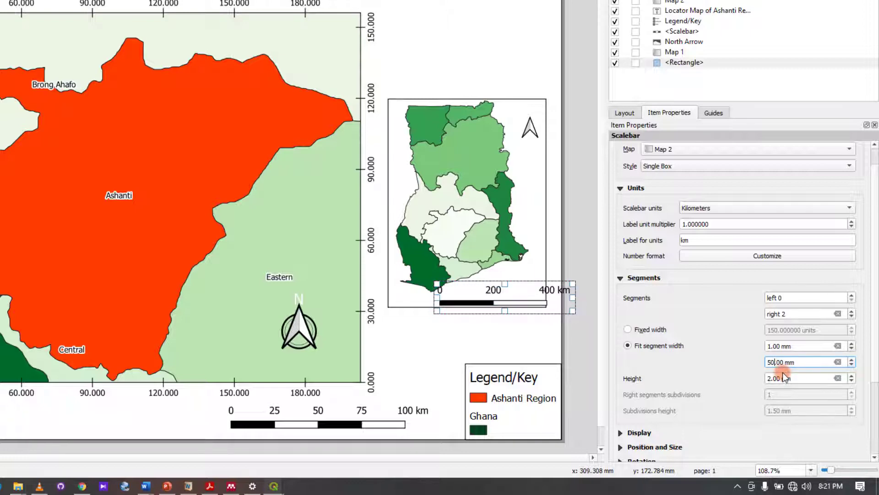
Step: Set the inset scale bar's maximum segment width to 30 mm and move the bar into the inset's lower-right corner
{"action": "left_click", "coordinate": [780, 362]}
{"action": "key", "text": "BackSpace"}
{"action": "key", "text": "BackSpace"}
{"action": "key", "text": "BackSpace"}
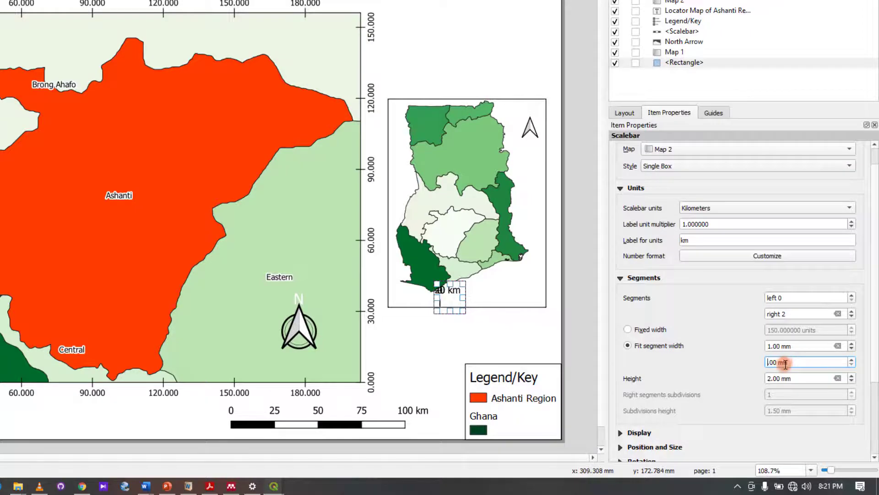
{"action": "type", "text": "30."}
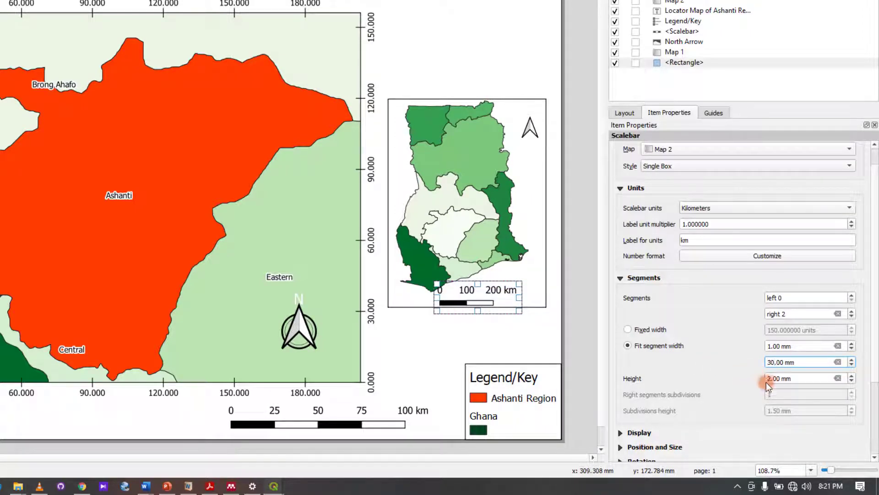
{"action": "left_click_drag", "start_coordinate": [468, 298], "coordinate": [493, 294]}
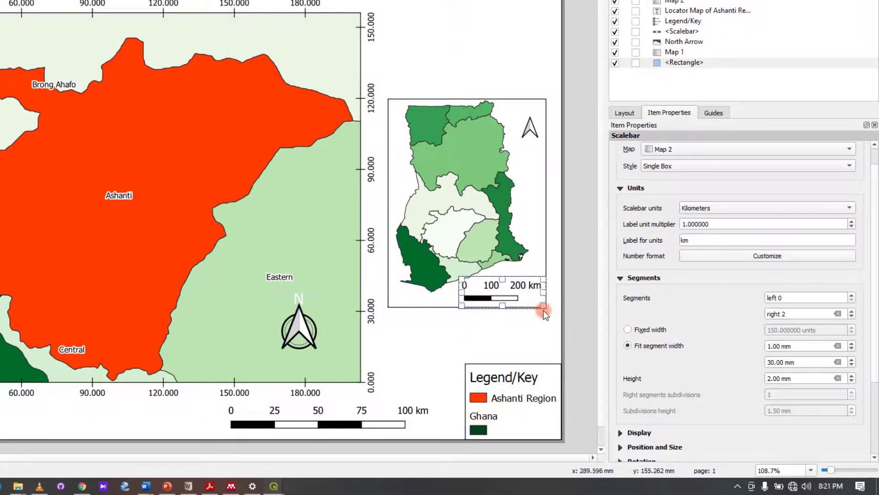
{"action": "left_click", "coordinate": [558, 333]}
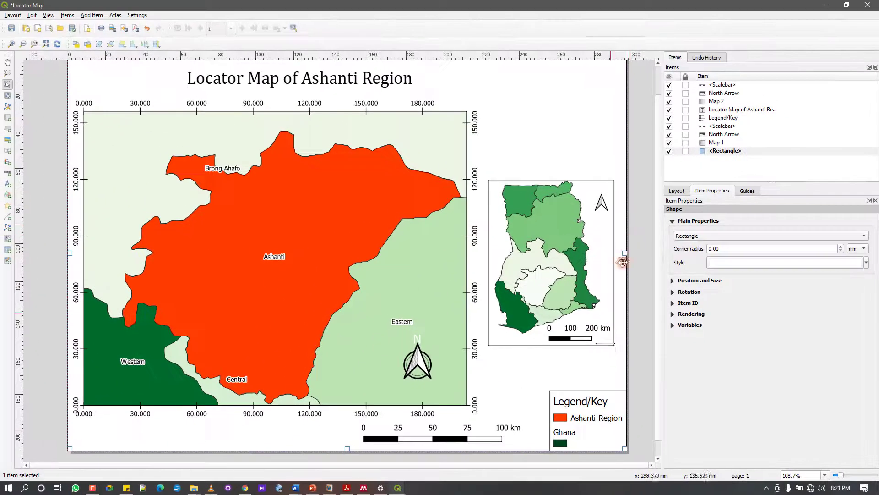
{"action": "left_click", "coordinate": [600, 200]}
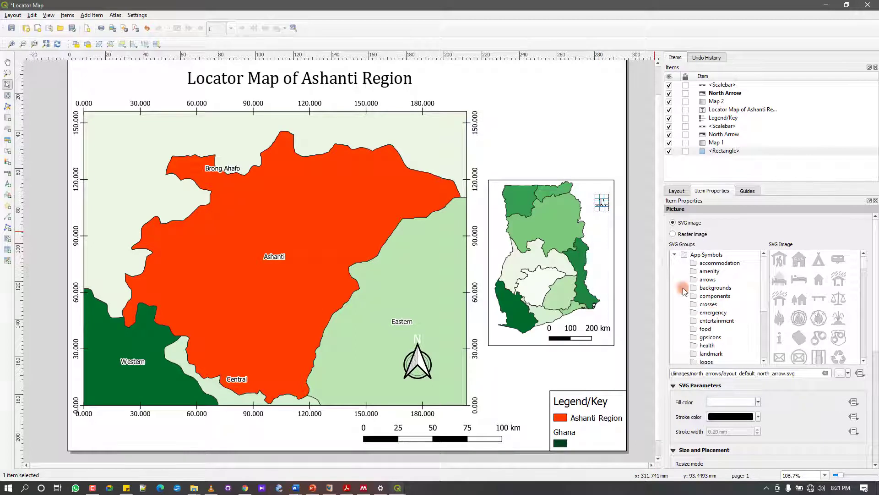
{"action": "left_click", "coordinate": [621, 244]}
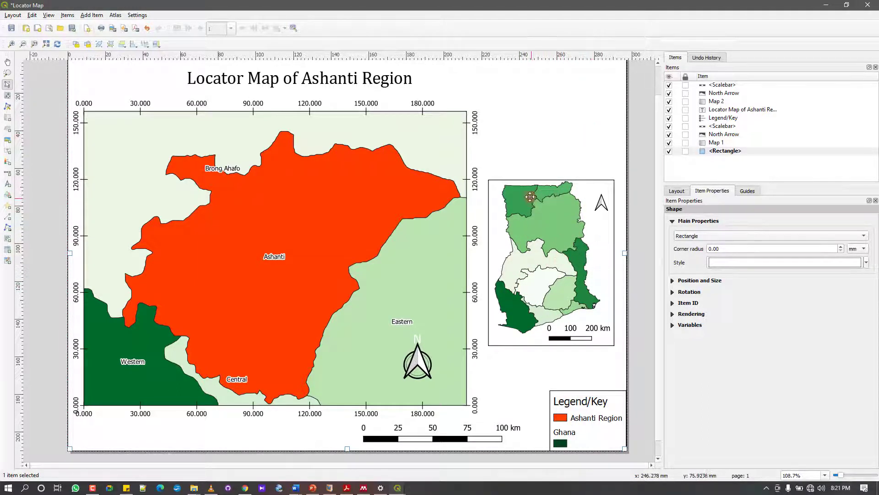
Step: Enlarge the Legend/Key box by extending its upper-left corner outward, and deselect it
{"action": "left_click", "coordinate": [572, 393]}
{"action": "left_click_drag", "start_coordinate": [552, 393], "coordinate": [534, 384]}
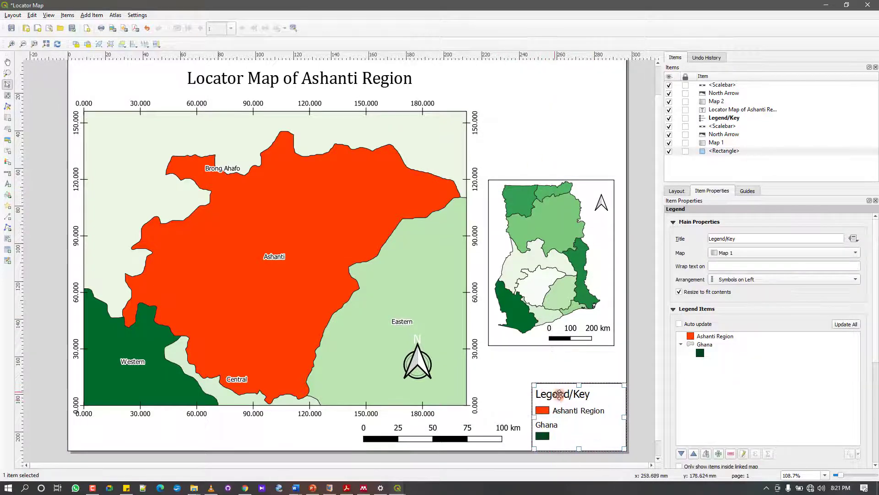
{"action": "left_click", "coordinate": [619, 363]}
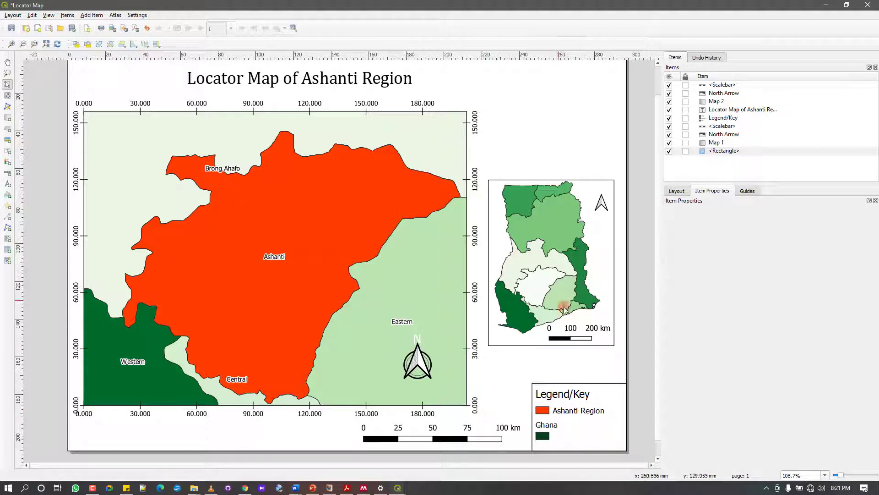
Step: Nudge the Legend/Key box slightly inward from the page's lower-right corner and deselect it
{"action": "scroll", "coordinate": [574, 326], "scroll_direction": "down", "scroll_amount": 3}
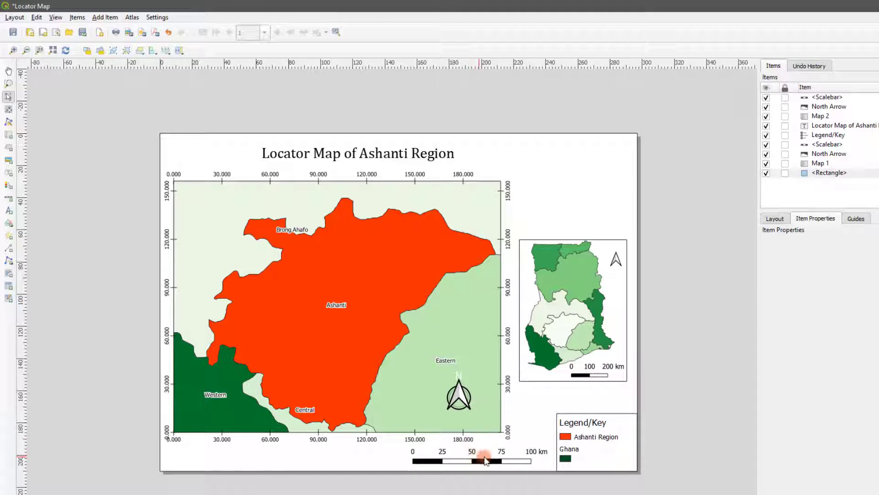
{"action": "left_click", "coordinate": [583, 457]}
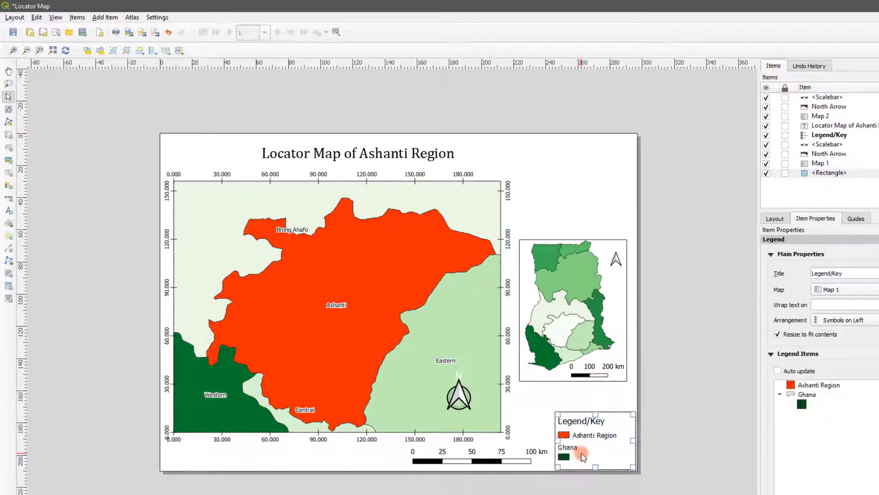
{"action": "left_click", "coordinate": [668, 411]}
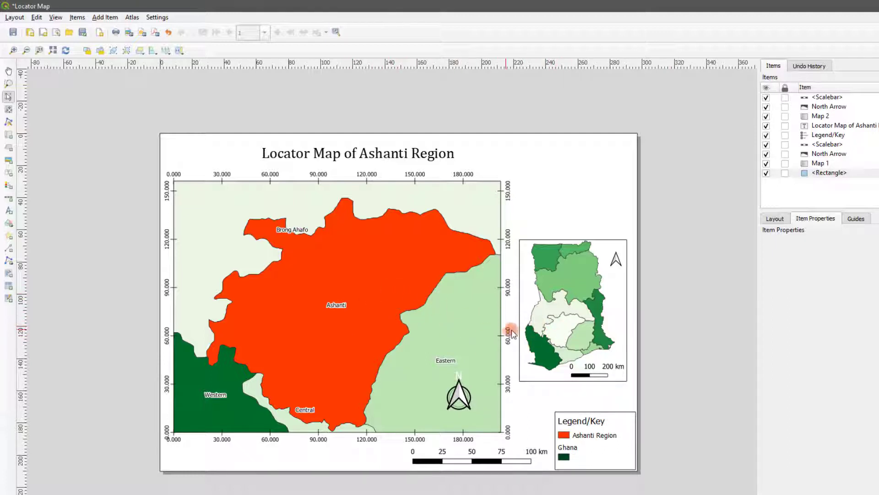
Step: Draw an arrow line from the centre of Ashanti on the main map to the Ashanti region in the Ghana inset, and deselect it
{"action": "left_click", "coordinate": [8, 250]}
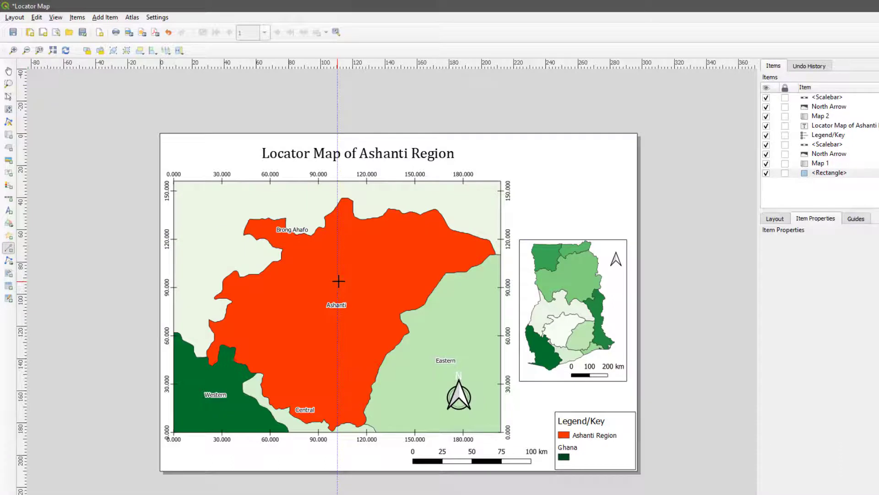
{"action": "left_click", "coordinate": [427, 301]}
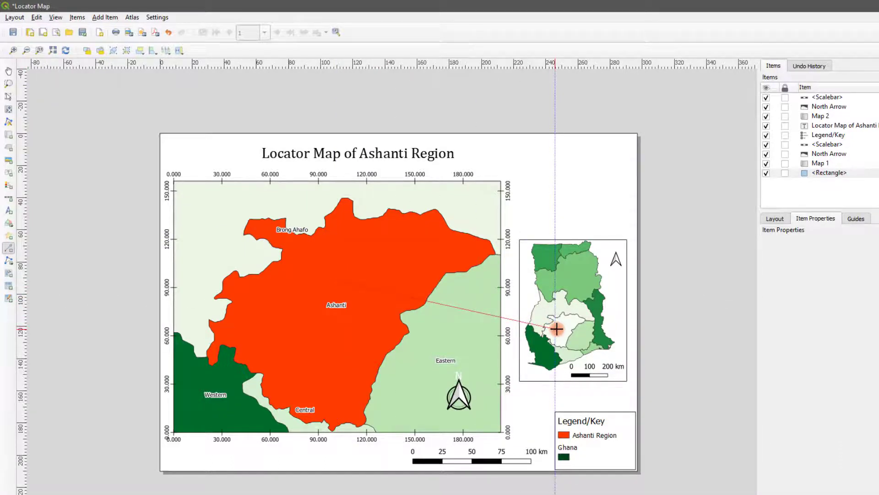
{"action": "left_click", "coordinate": [557, 329]}
{"action": "right_click", "coordinate": [557, 329]}
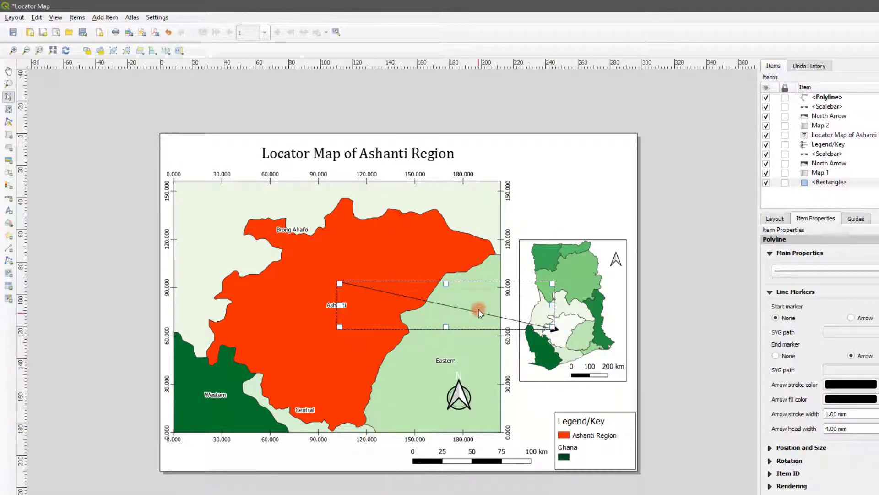
{"action": "left_click", "coordinate": [662, 375]}
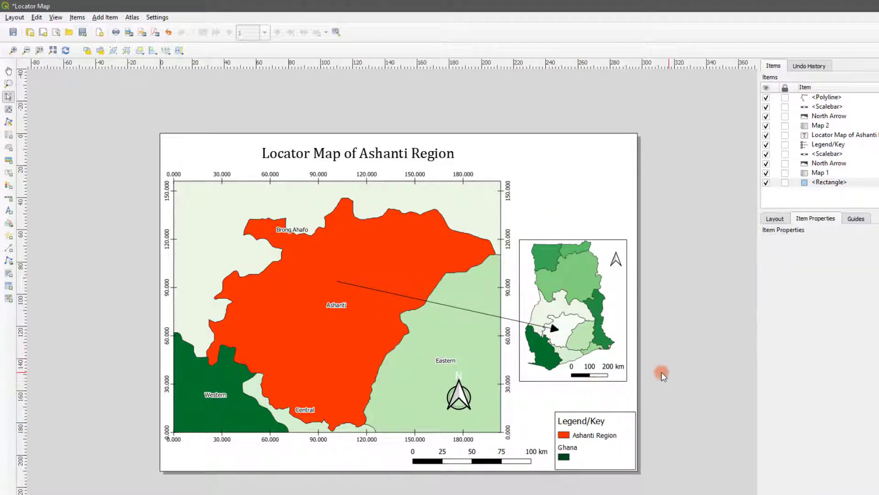
Step: Change the line symbol of the arrow between the two maps to the pointing arrow preset
{"action": "left_click", "coordinate": [550, 327]}
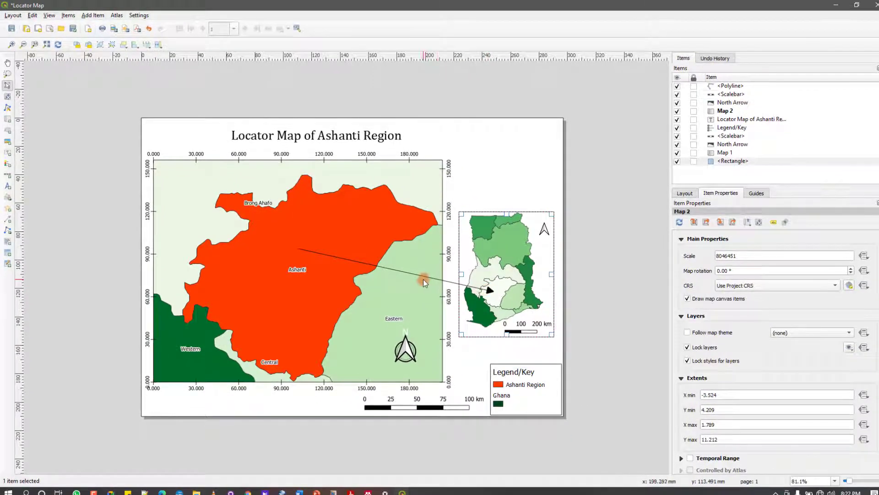
{"action": "left_click", "coordinate": [447, 281]}
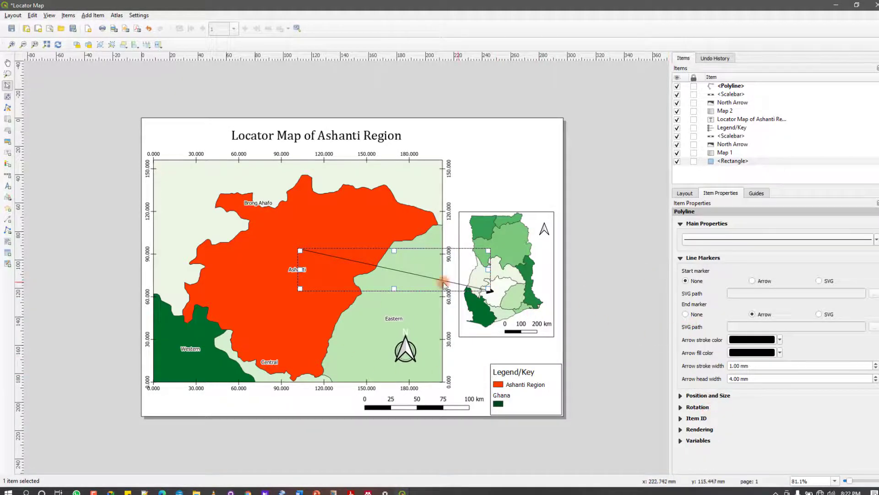
{"action": "left_click", "coordinate": [699, 240]}
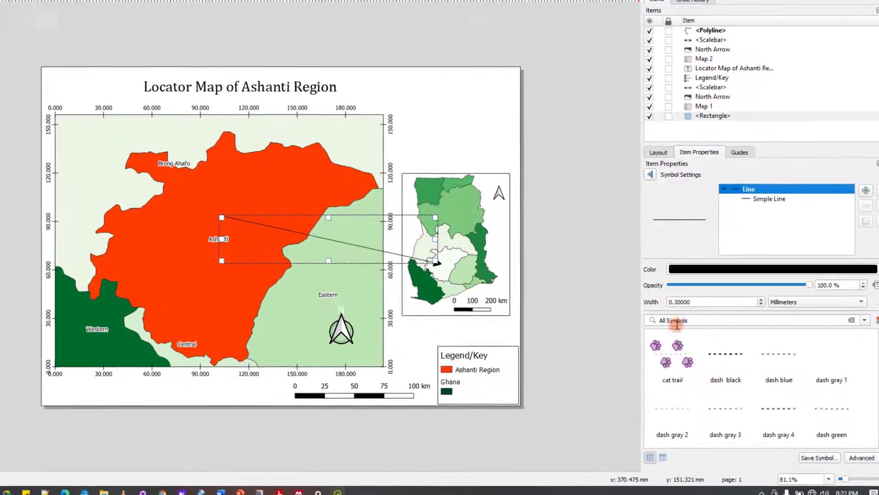
{"action": "left_click", "coordinate": [670, 352]}
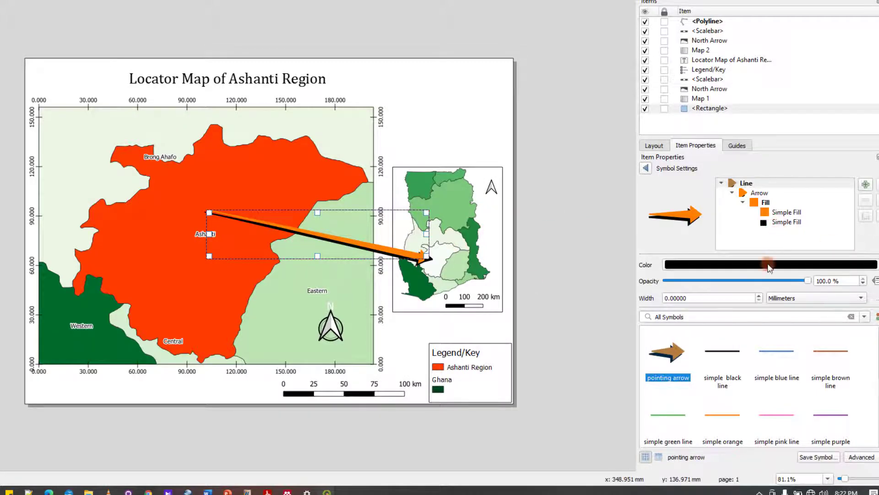
Step: Review the other available line symbols and the pointing arrow's Arrow and Simple Fill layer settings
{"action": "scroll", "coordinate": [751, 391], "scroll_direction": "down", "scroll_amount": 3}
{"action": "scroll", "coordinate": [751, 390], "scroll_direction": "down", "scroll_amount": 3}
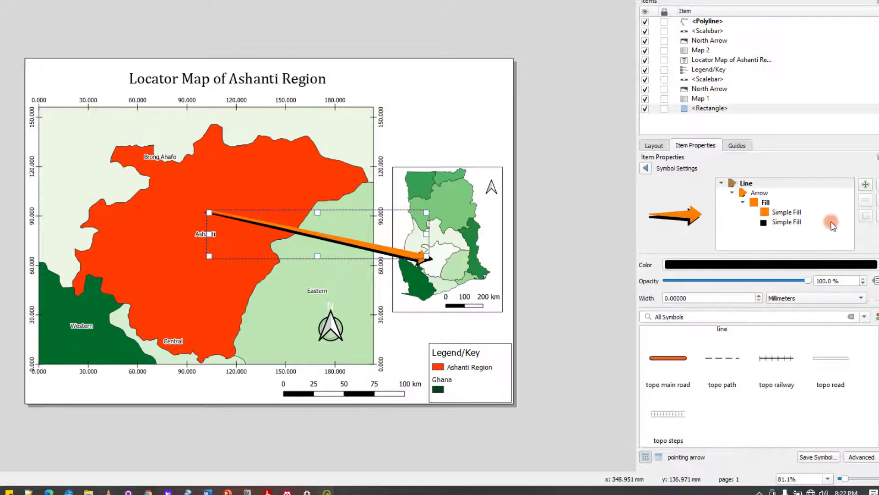
{"action": "left_click", "coordinate": [758, 193]}
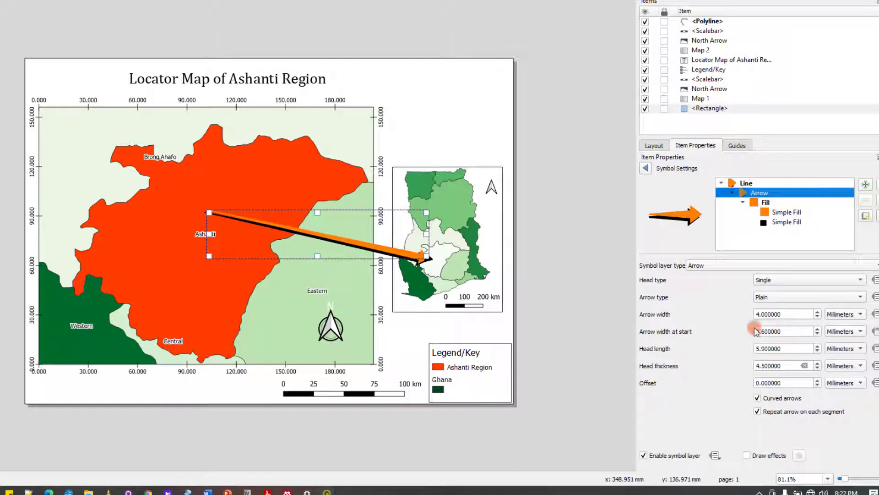
{"action": "left_click", "coordinate": [773, 221]}
{"action": "left_click", "coordinate": [767, 212]}
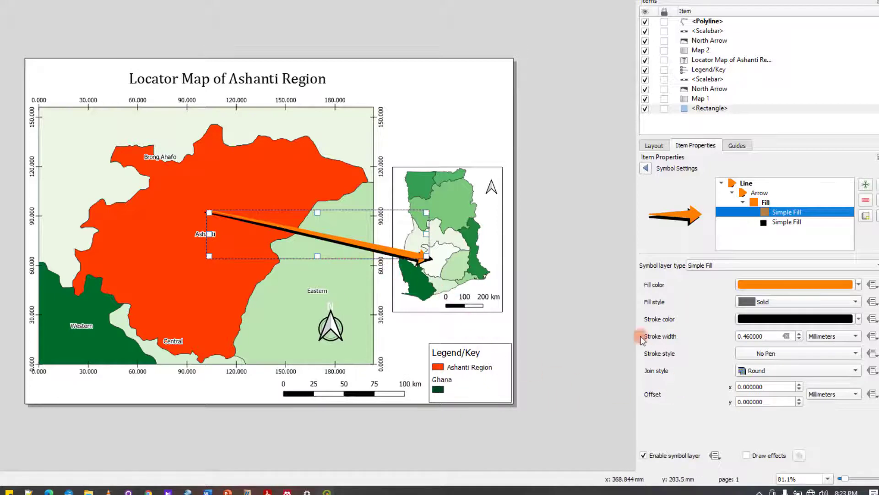
{"action": "left_click", "coordinate": [644, 169]}
{"action": "left_click", "coordinate": [575, 218]}
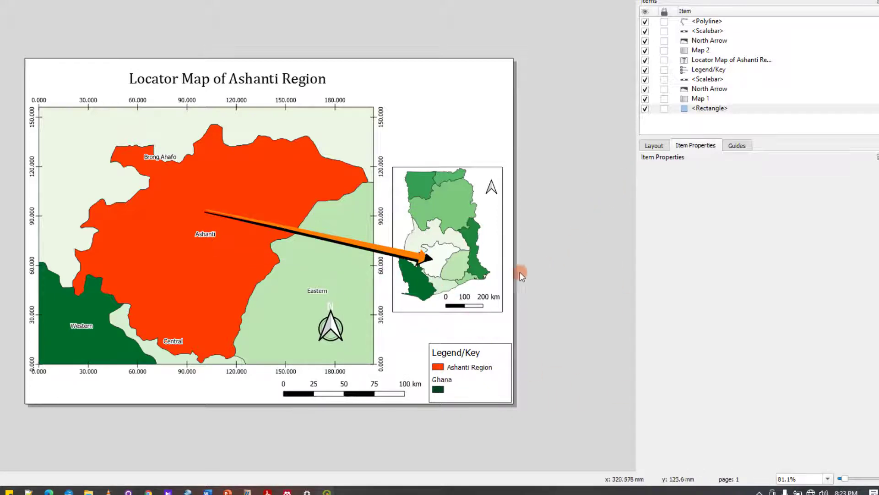
Step: Reduce the connecting arrow's end-marker head width to 0 mm and deselect the arrow
{"action": "left_click", "coordinate": [428, 260]}
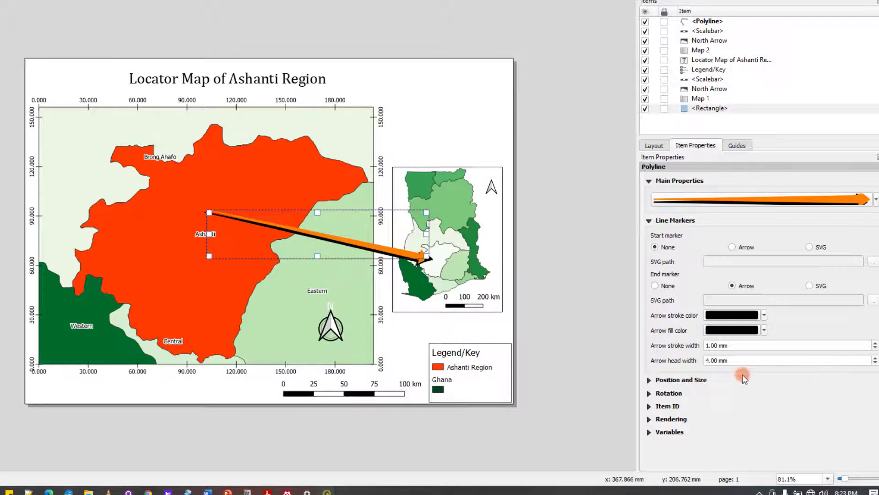
{"action": "left_click", "coordinate": [876, 364]}
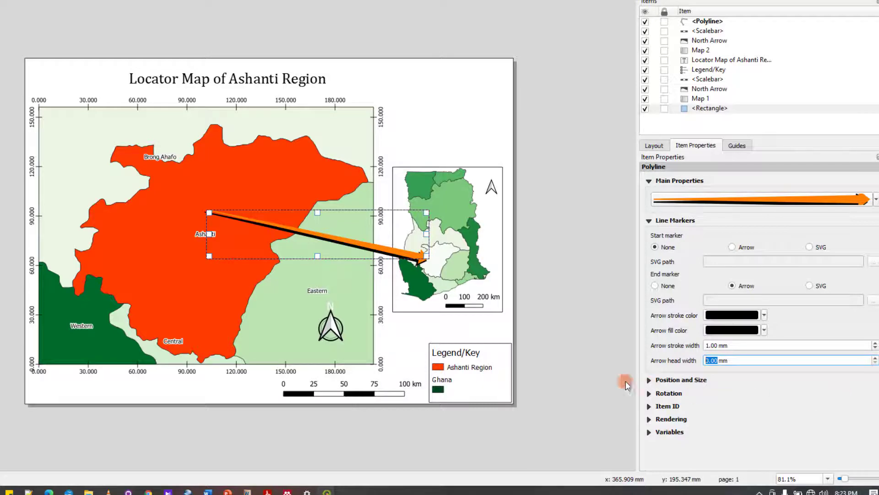
{"action": "left_click", "coordinate": [564, 367]}
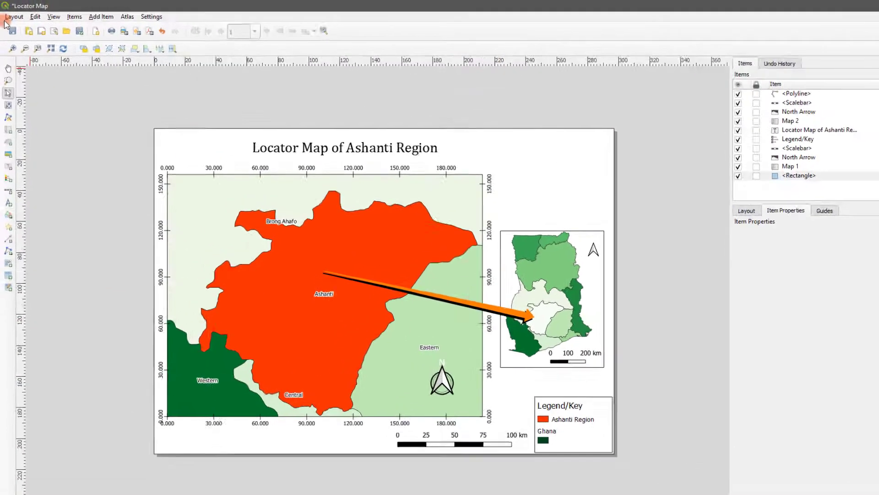
Step: Export the layout as the PNG image Locator Map.png in the NY Kingston Project folder at 300 dpi
{"action": "left_click", "coordinate": [13, 15]}
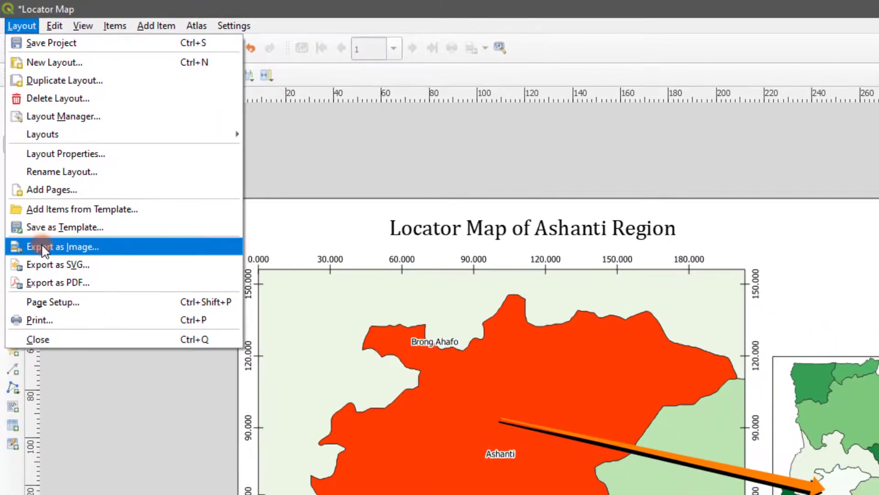
{"action": "left_click", "coordinate": [42, 247]}
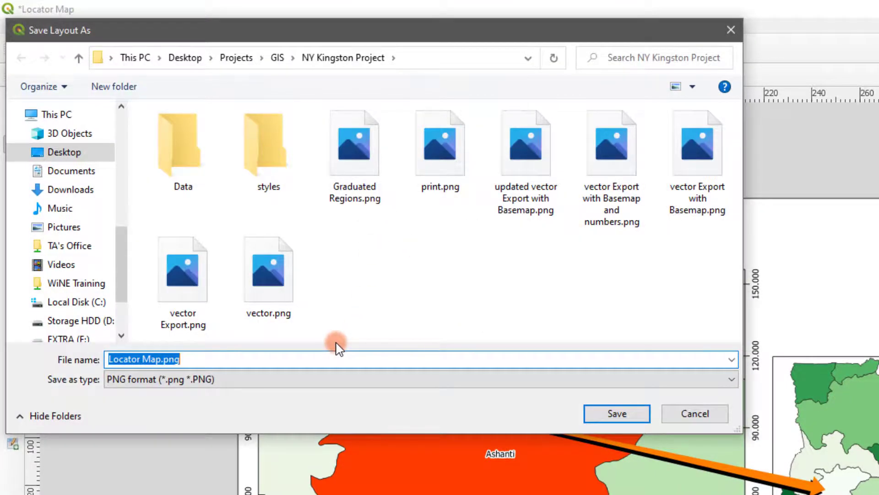
{"action": "left_click", "coordinate": [617, 413]}
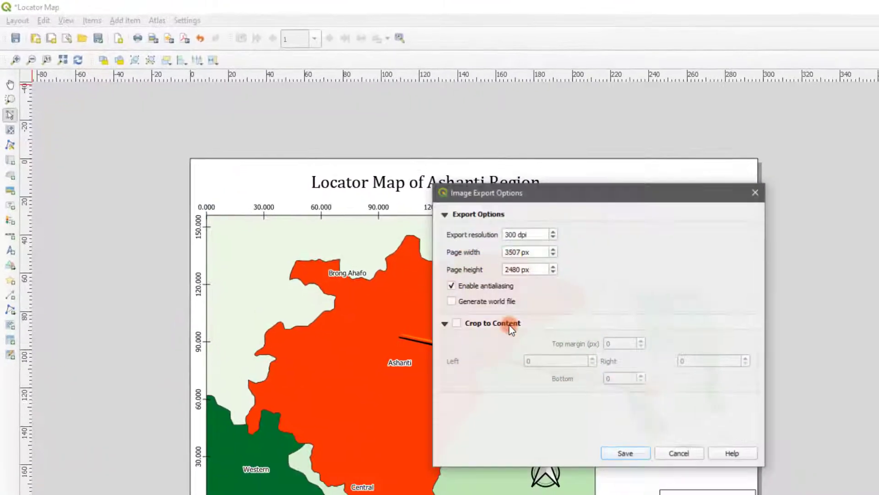
{"action": "left_click", "coordinate": [626, 453]}
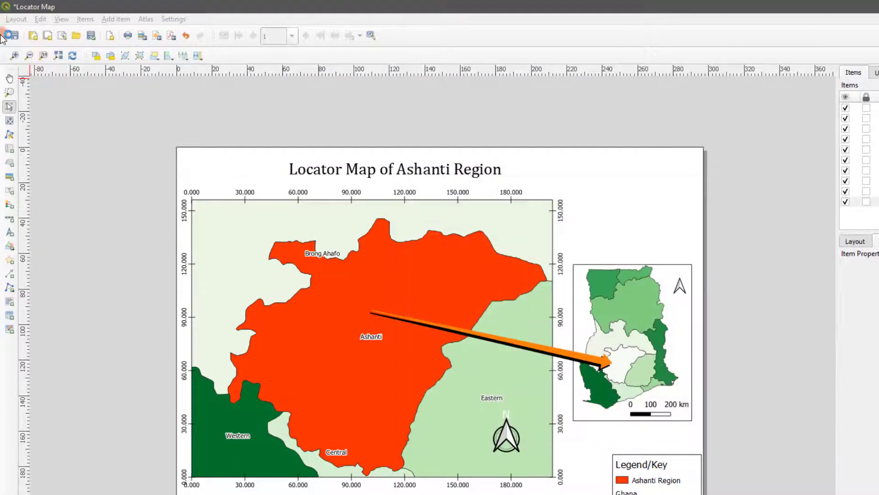
Step: Open the folder containing the exported image in File Explorer and refresh its file list
{"action": "left_click", "coordinate": [14, 19]}
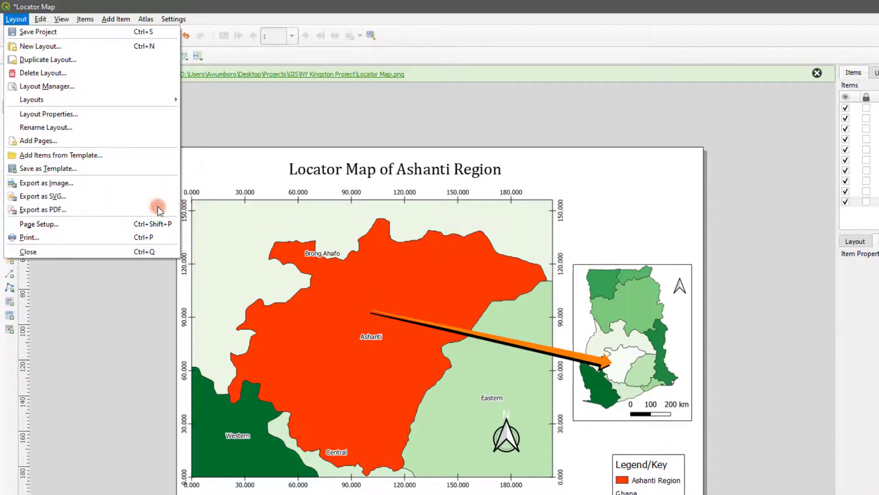
{"action": "left_click", "coordinate": [303, 130]}
{"action": "left_click", "coordinate": [299, 74]}
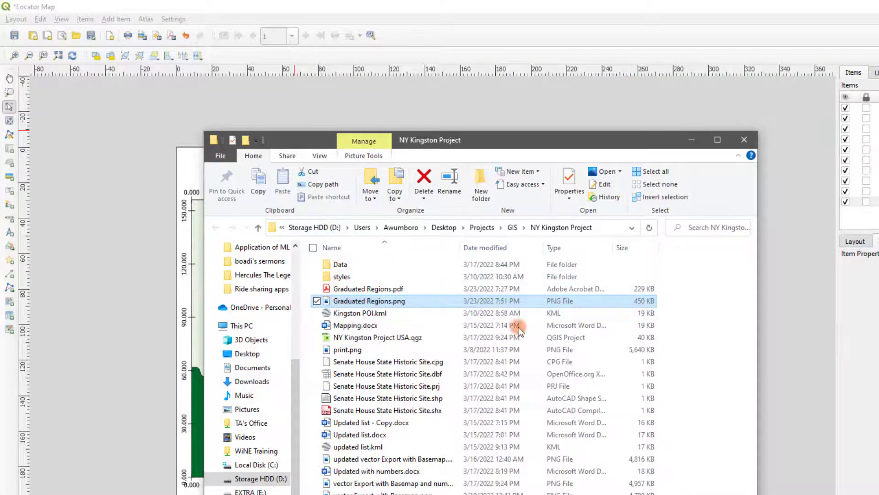
{"action": "right_click", "coordinate": [696, 334]}
{"action": "left_click", "coordinate": [716, 383]}
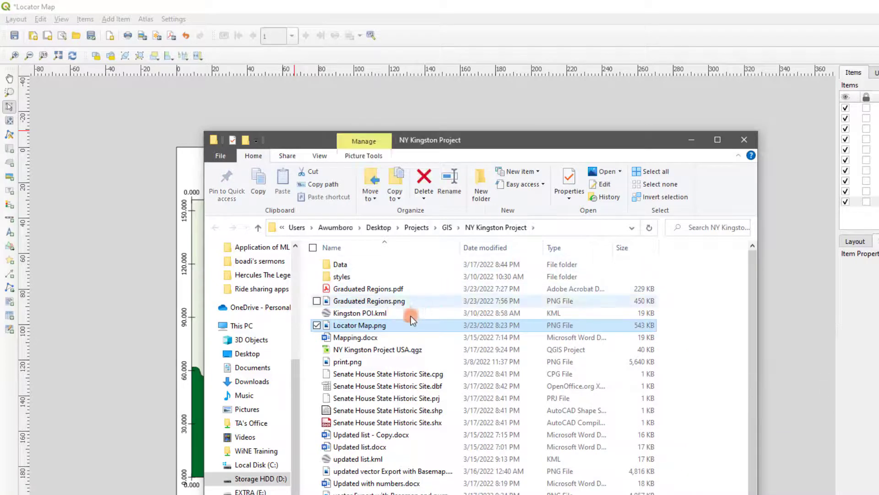
Step: View the exported Locator Map.png in Photos, close it and return to the QGIS layout
{"action": "left_click", "coordinate": [384, 325]}
{"action": "double_click", "coordinate": [372, 326]}
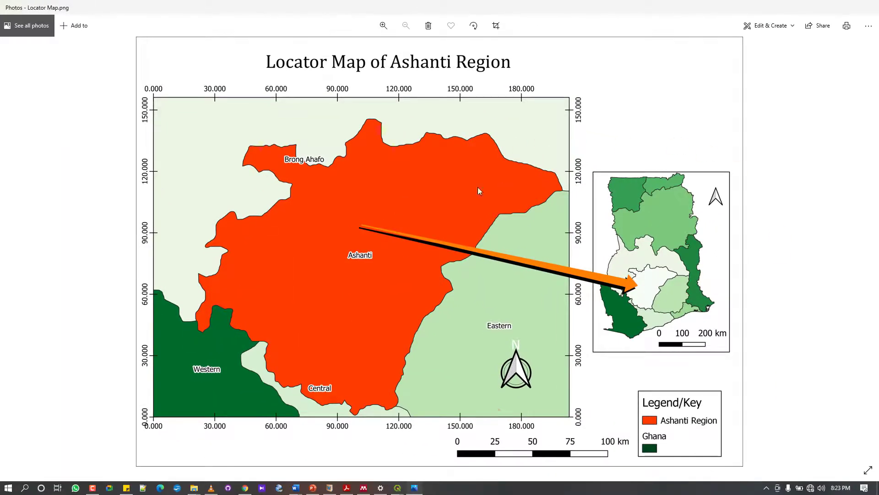
{"action": "key", "text": "alt+F4"}
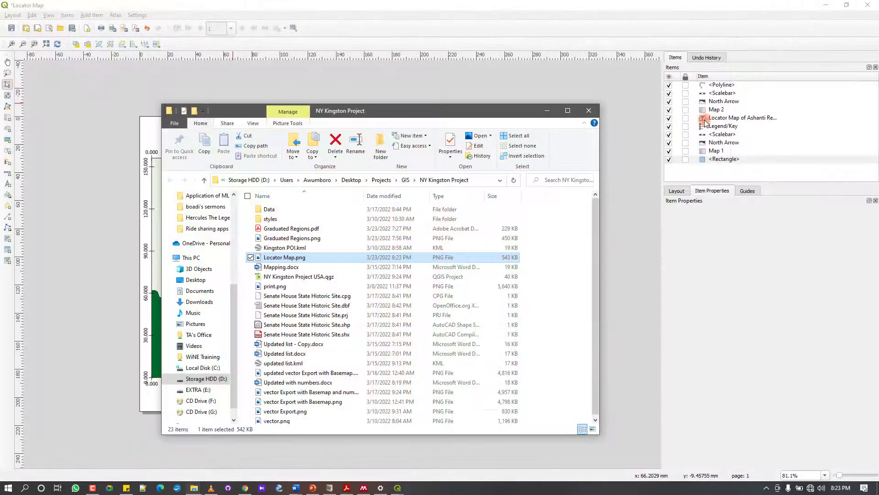
{"action": "left_click", "coordinate": [542, 208]}
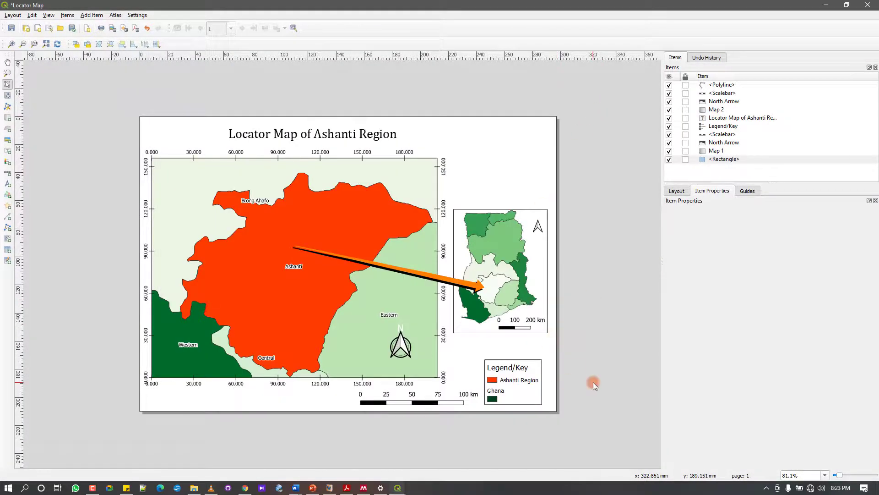